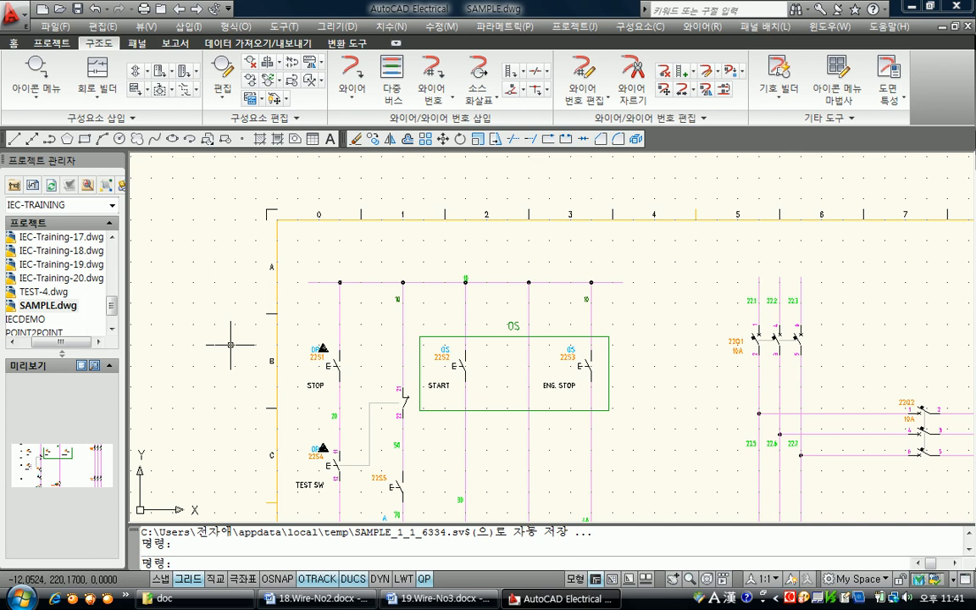
# Step: Change the wire number of the upper horizontal bus to 24VDC and set it as fixed
pyautogui.scroll(2, 254, 302)
pyautogui.scroll(1, 358, 281)
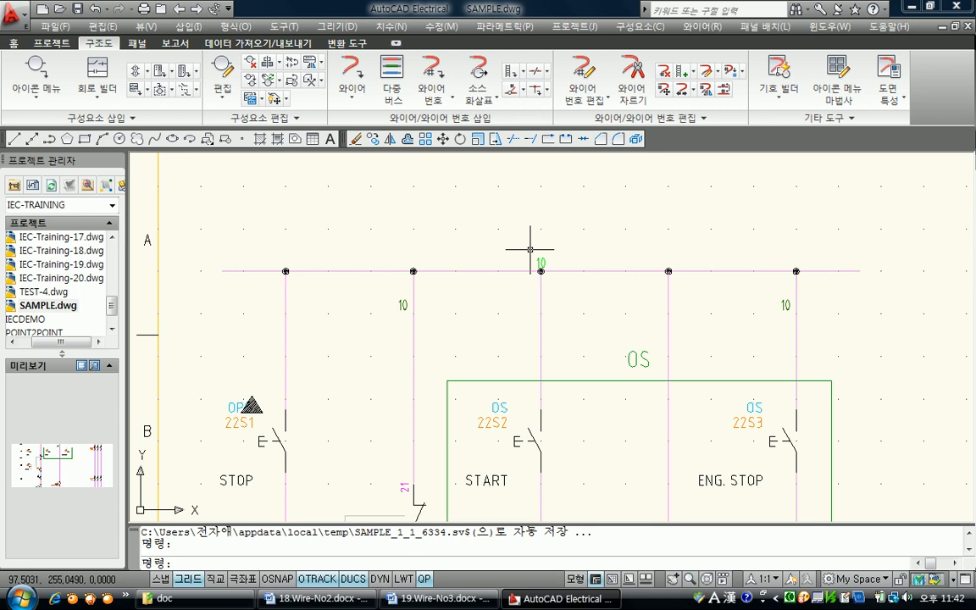
pyautogui.click(587, 74)
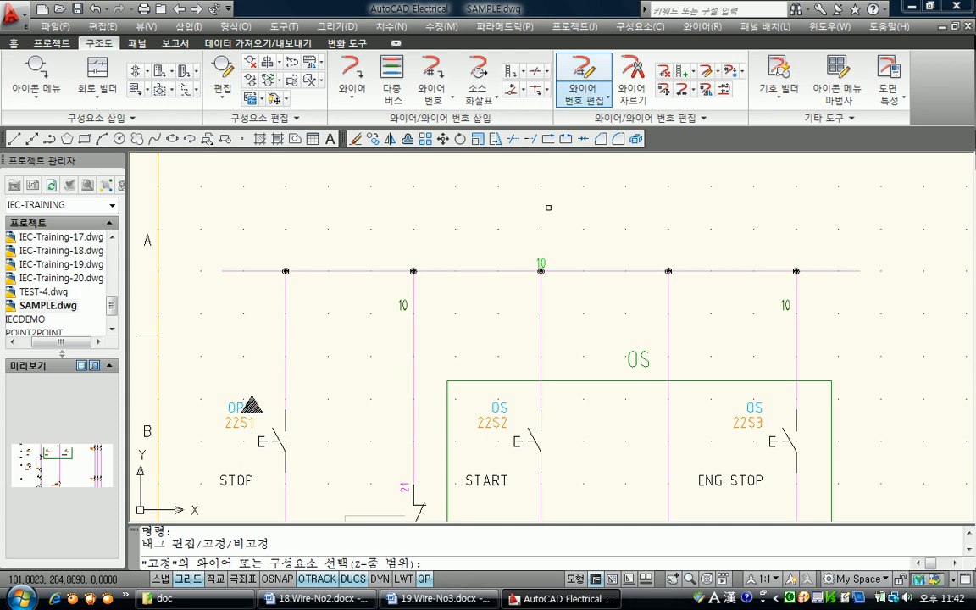
pyautogui.click(506, 271)
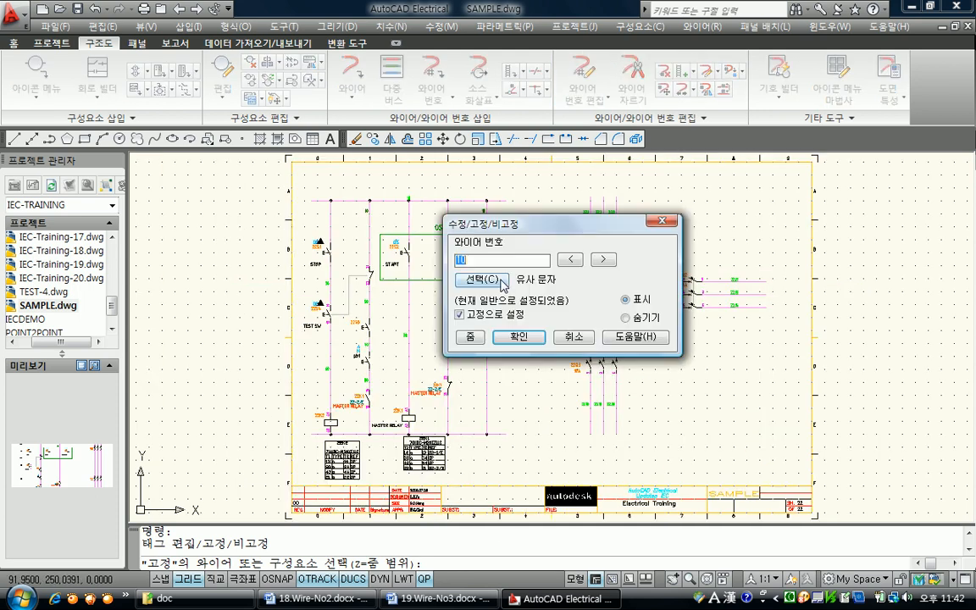
pyautogui.click(471, 260)
pyautogui.press('BackSpace')
pyautogui.press('BackSpace')
pyautogui.write('24VDC')
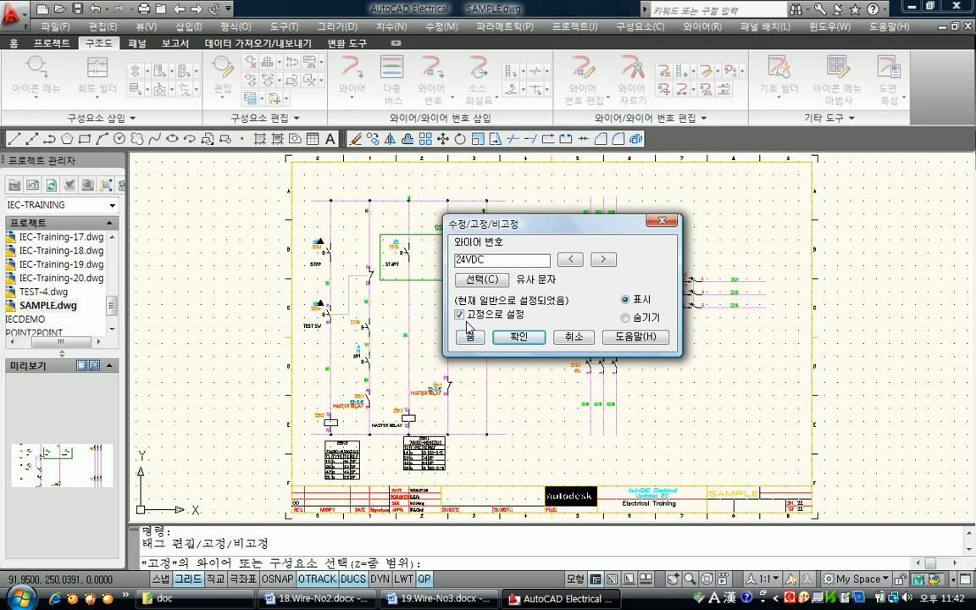
pyautogui.click(519, 337)
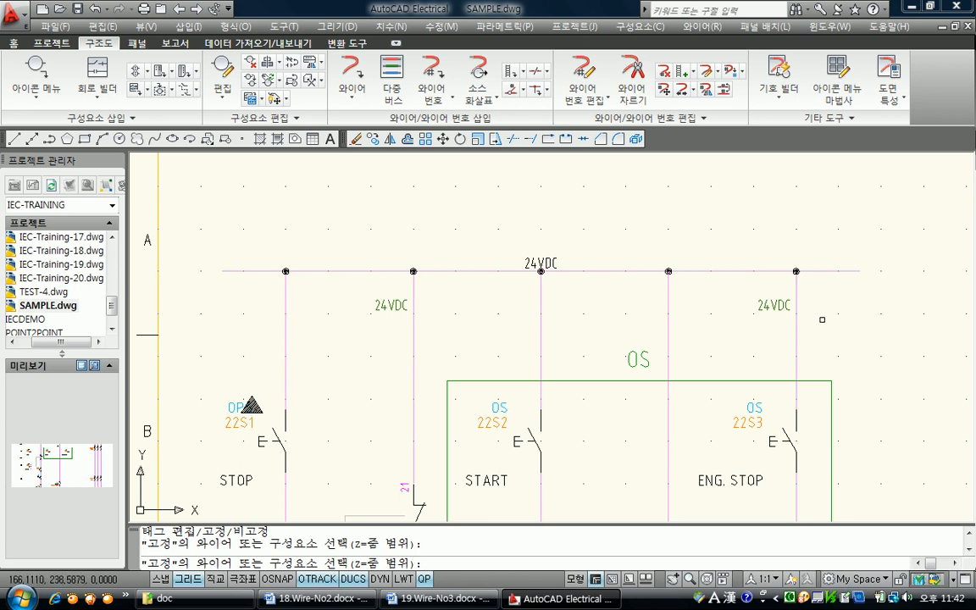
pyautogui.scroll(-4, 360, 158)
pyautogui.press('Escape')
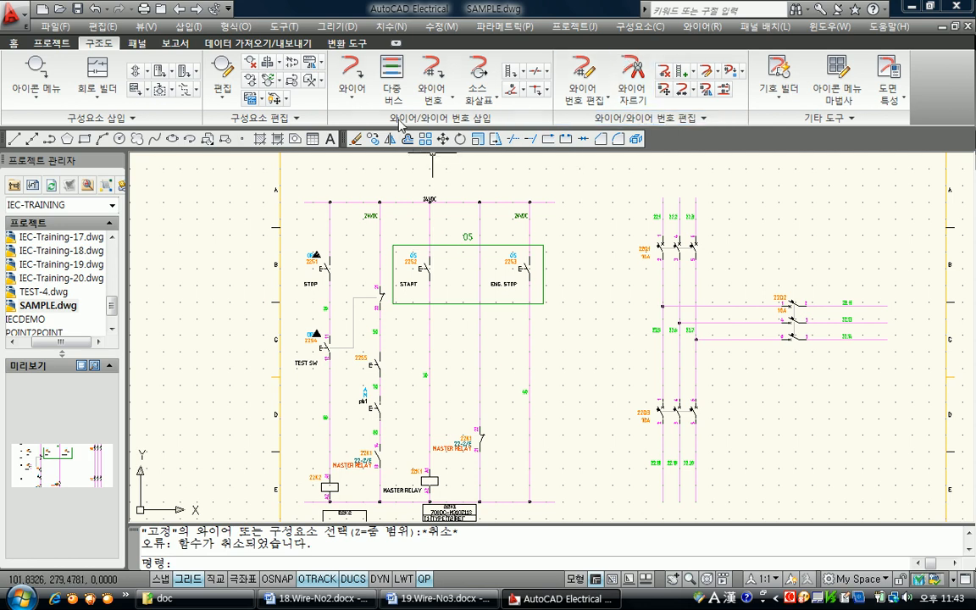
# Step: Retag all wire numbers of the control circuit containing the STOP and START switches sequentially from 10, picking its wires individually
pyautogui.click(432, 78)
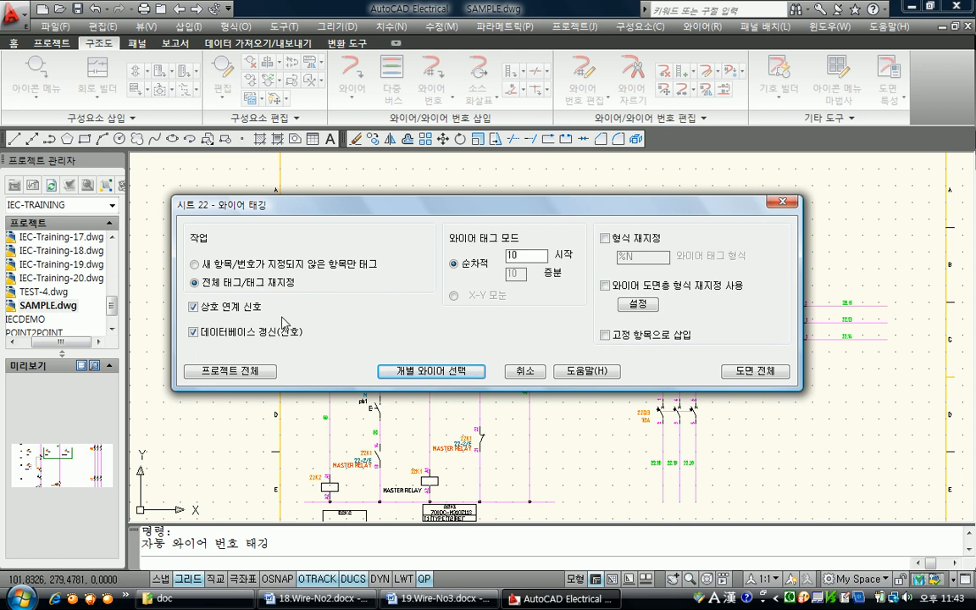
pyautogui.click(263, 289)
pyautogui.click(440, 373)
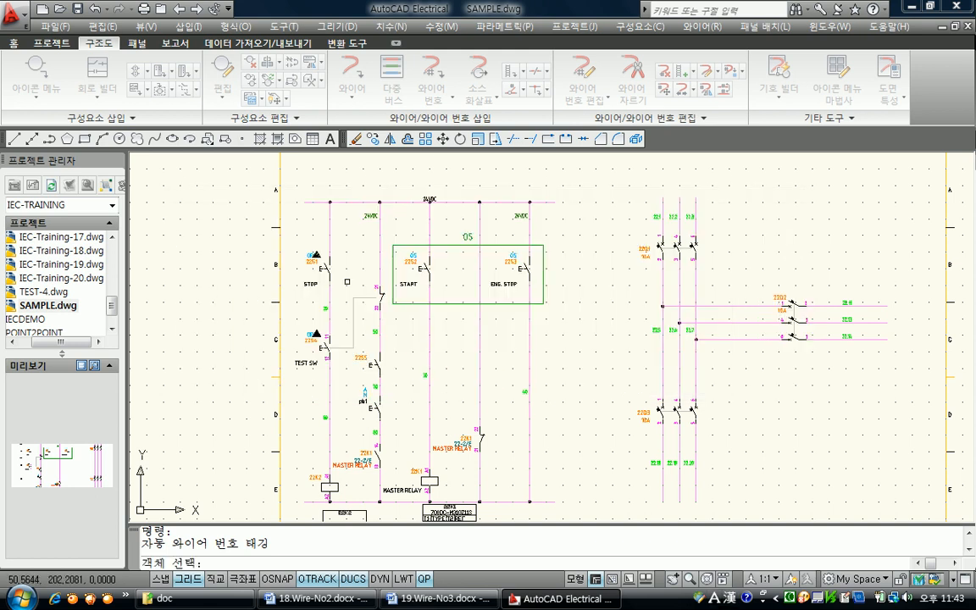
pyautogui.click(290, 177)
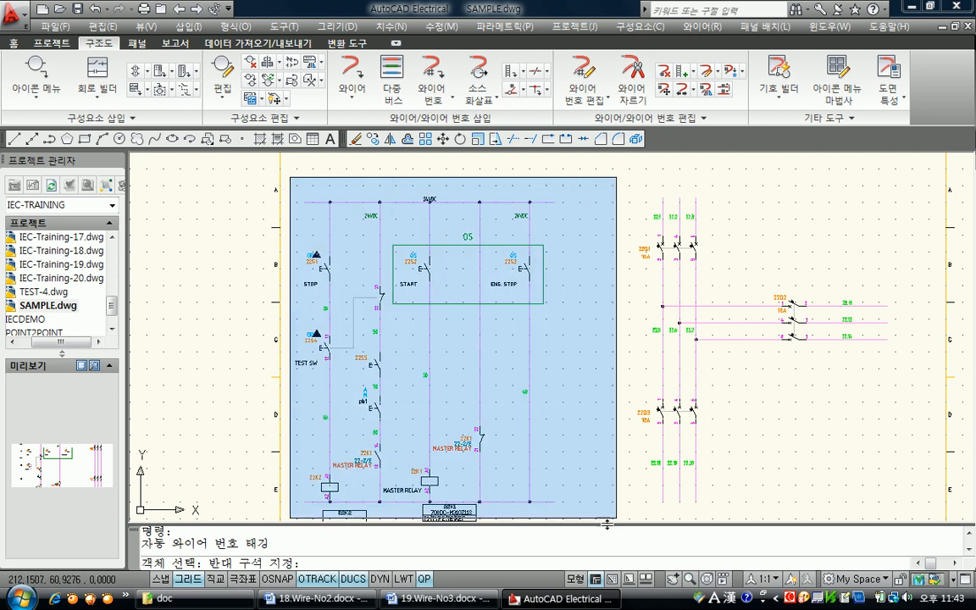
pyautogui.click(581, 502)
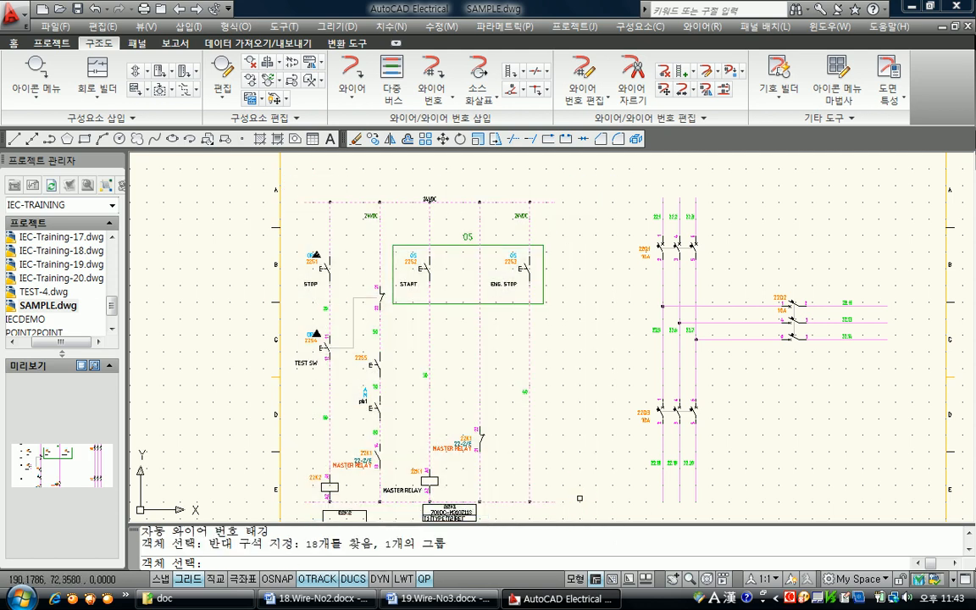
pyautogui.press('Return')
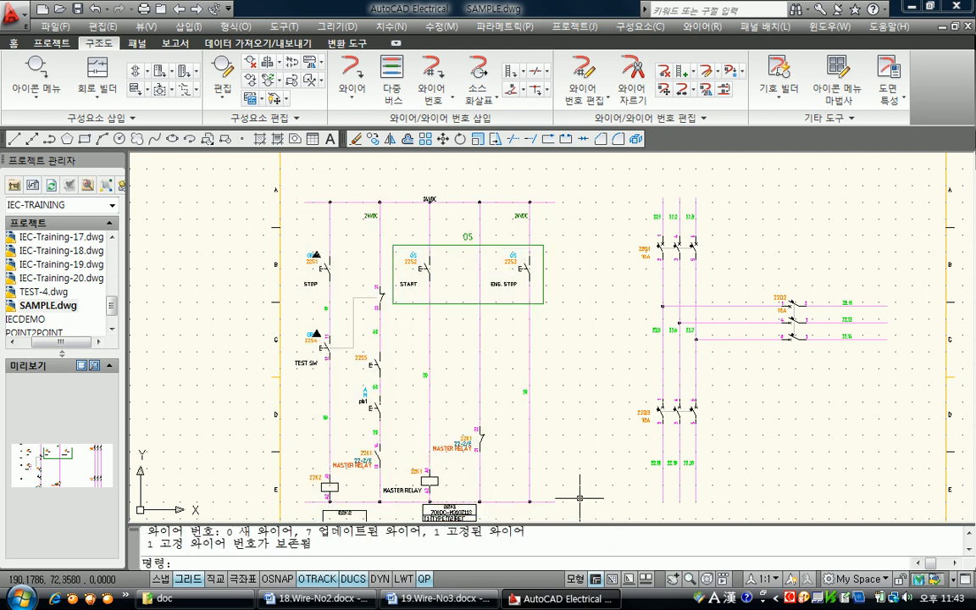
# Step: Check the fixed setting of the 24VDC wire number on the upper bus
pyautogui.scroll(3, 475, 254)
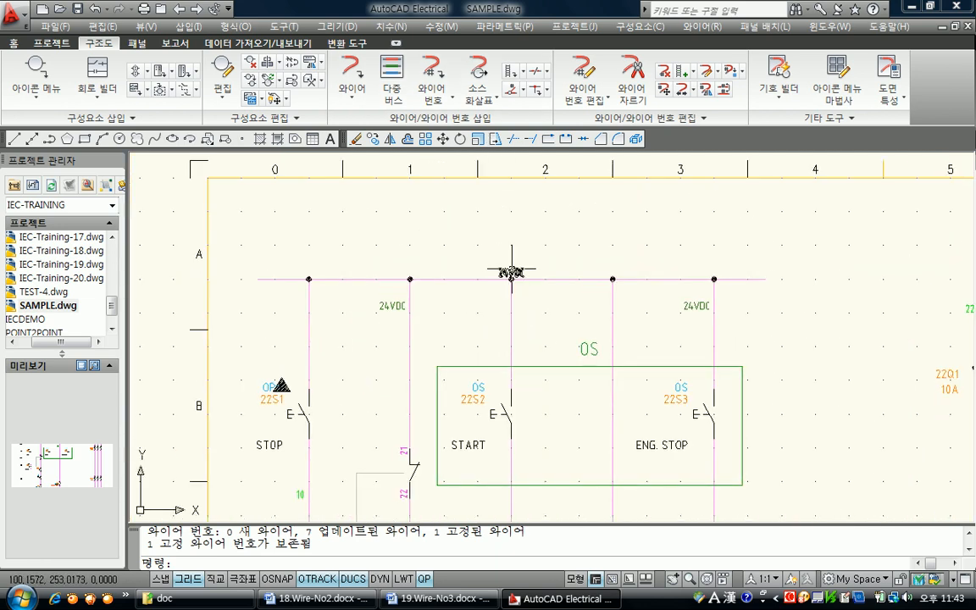
pyautogui.moveTo(508, 270); pyautogui.dragTo(510, 226, button='middle')
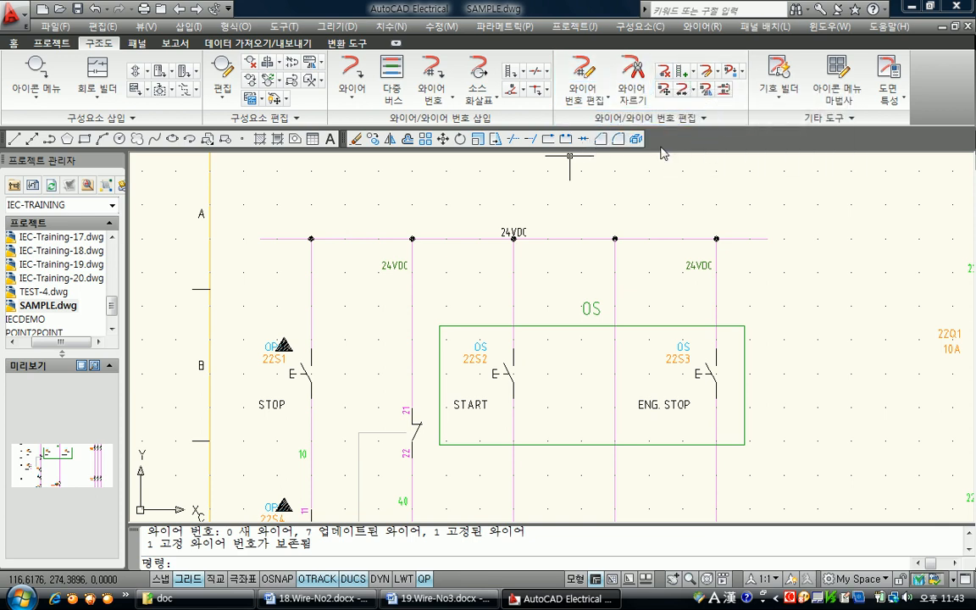
pyautogui.click(585, 74)
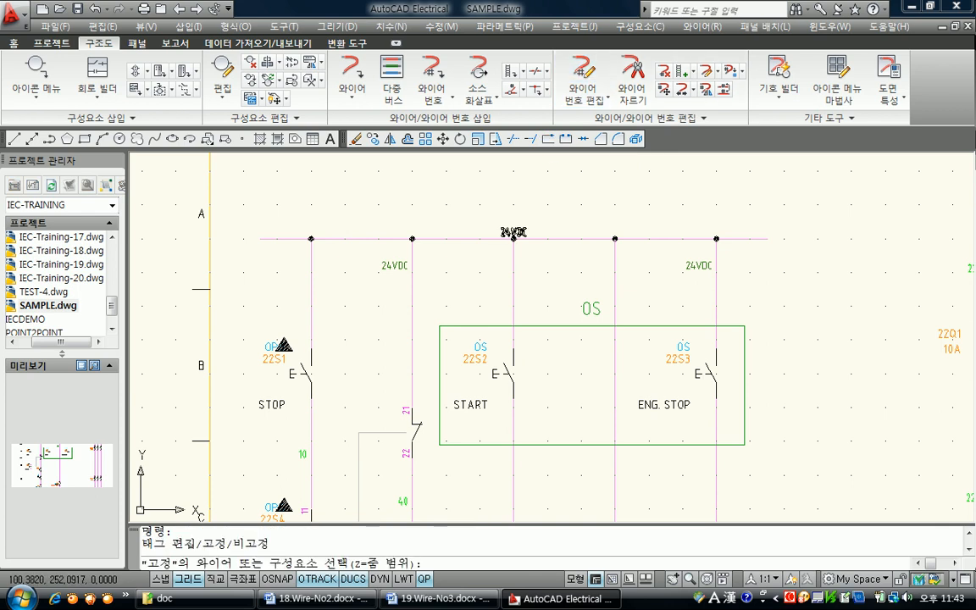
pyautogui.click(513, 231)
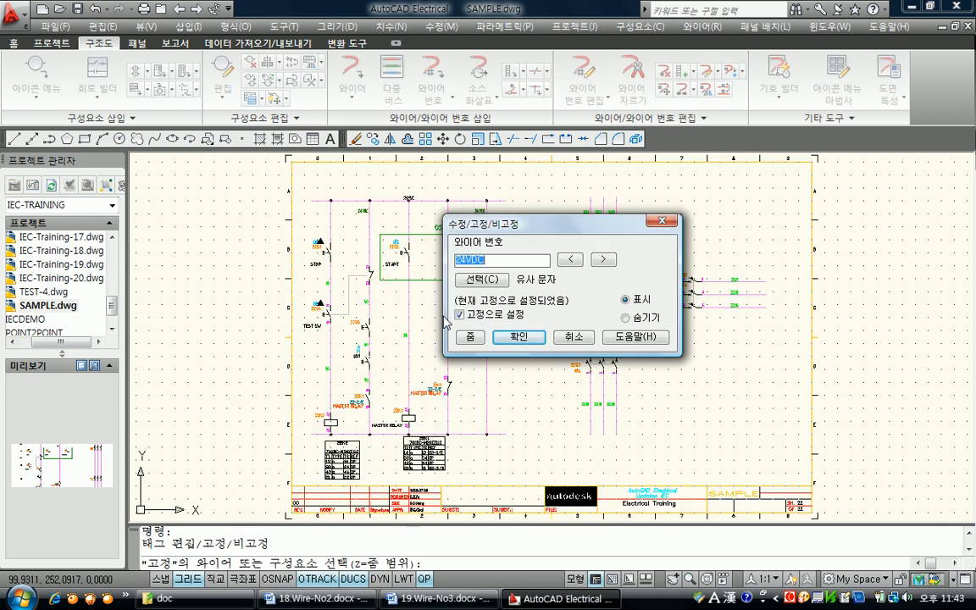
pyautogui.click(517, 337)
pyautogui.scroll(5, 412, 209)
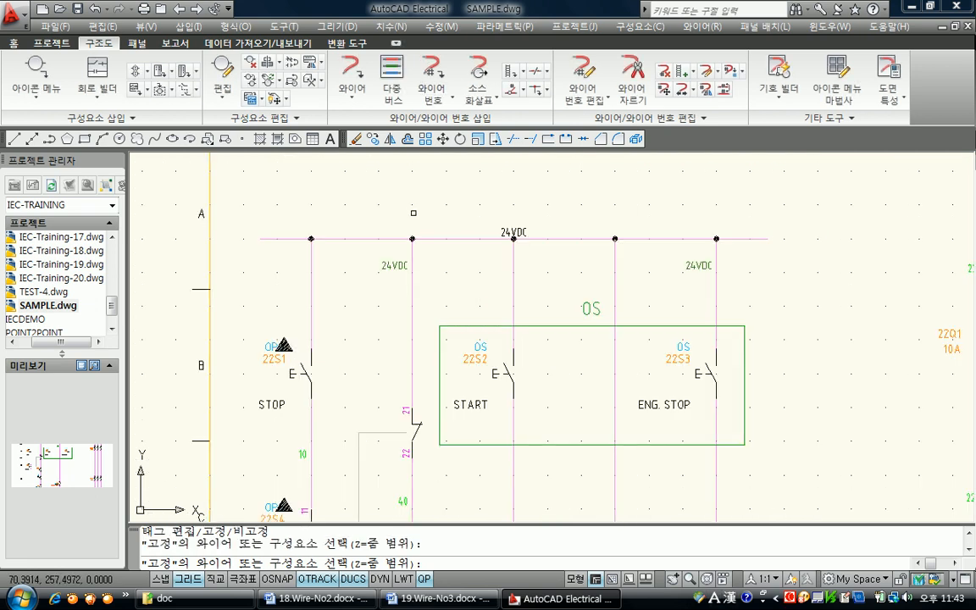
pyautogui.press('Escape')
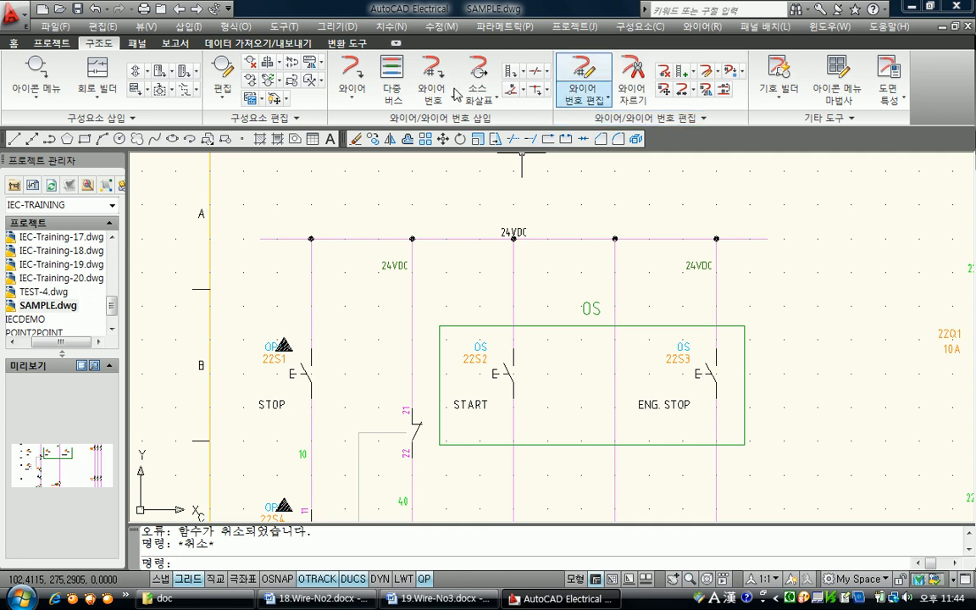
pyautogui.click(584, 74)
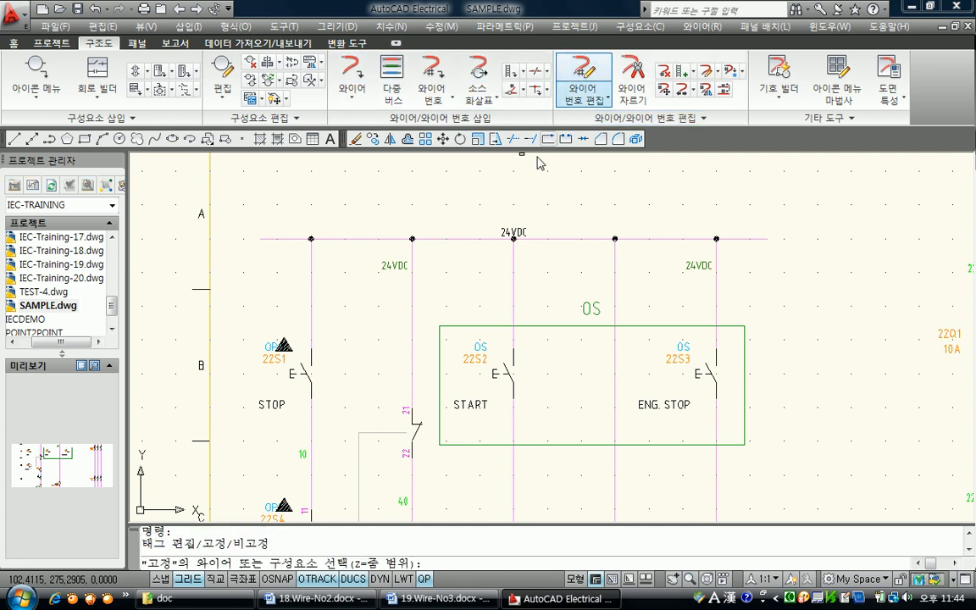
pyautogui.press('Escape')
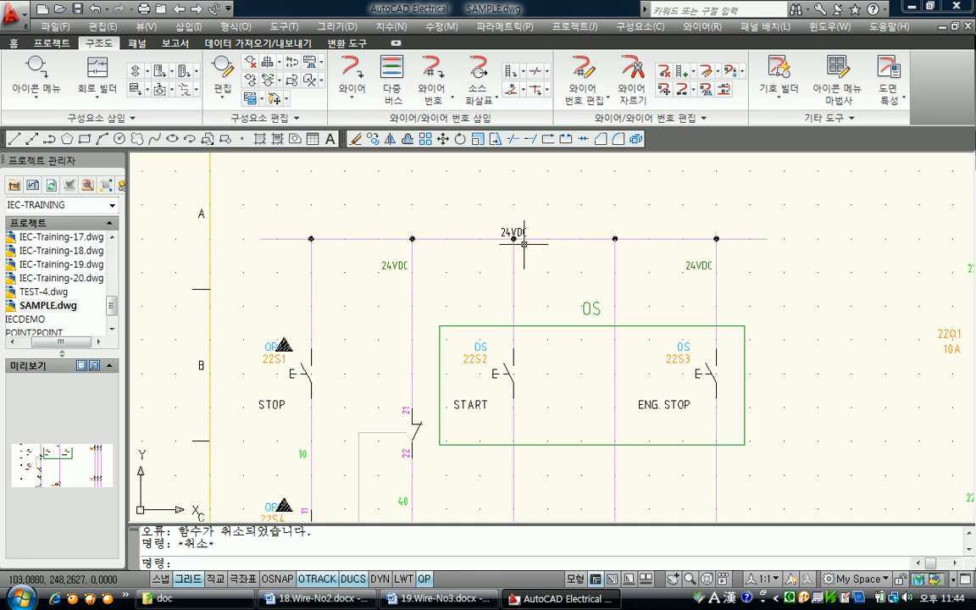
pyautogui.scroll(-4, 513, 239)
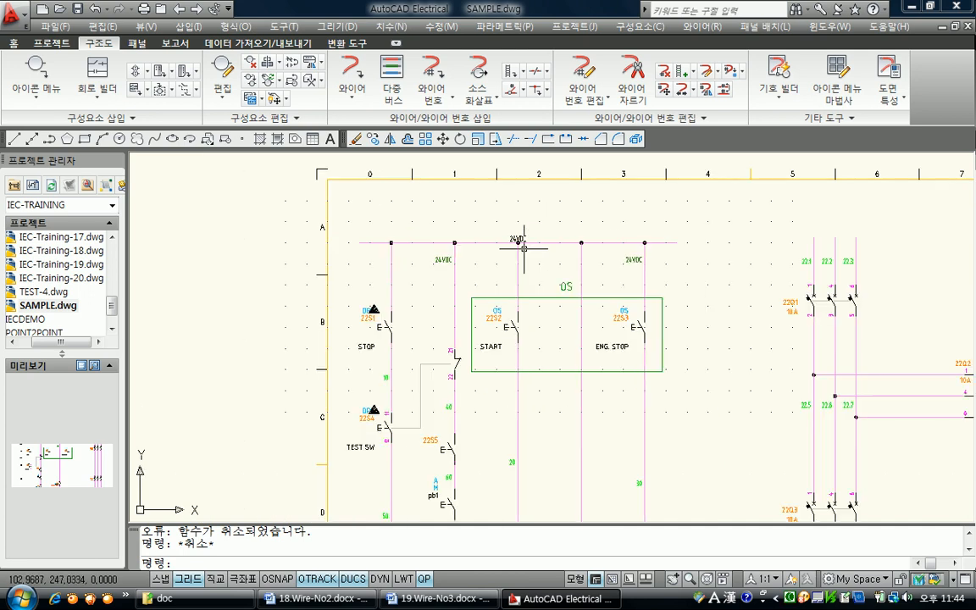
pyautogui.moveTo(457, 261); pyautogui.dragTo(398, 264, button='middle')
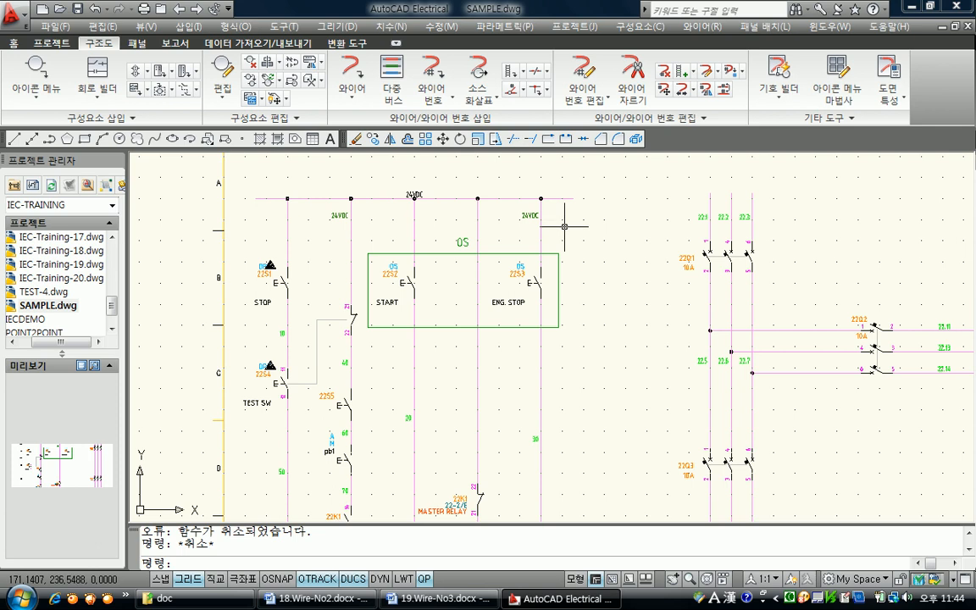
pyautogui.scroll(1, 420, 222)
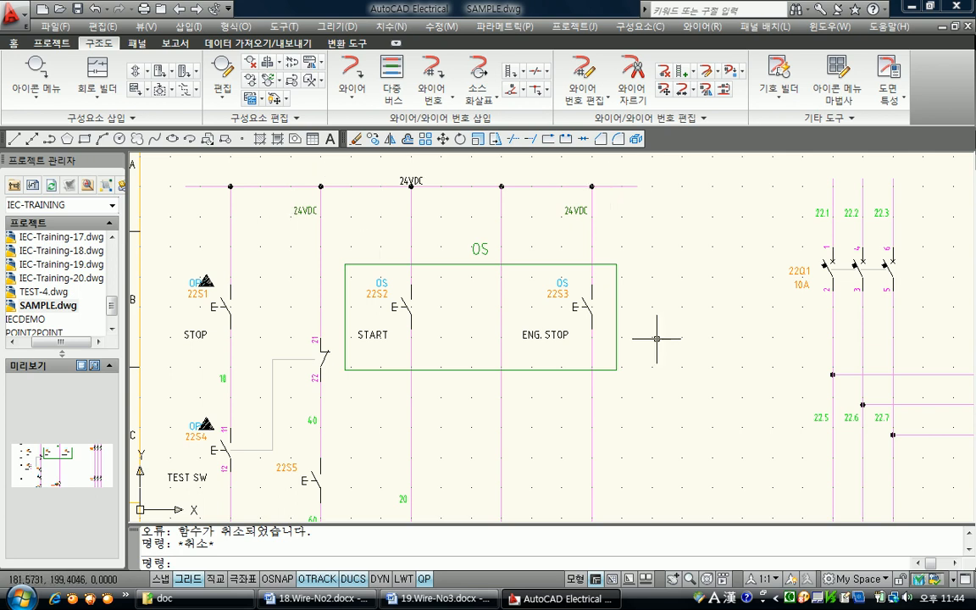
pyautogui.scroll(-1, 654, 342)
pyautogui.moveTo(654, 341)
pyautogui.mouseDown(button='middle')
pyautogui.moveTo(583, 300)
pyautogui.moveTo(551, 317)
pyautogui.mouseUp(button='middle')
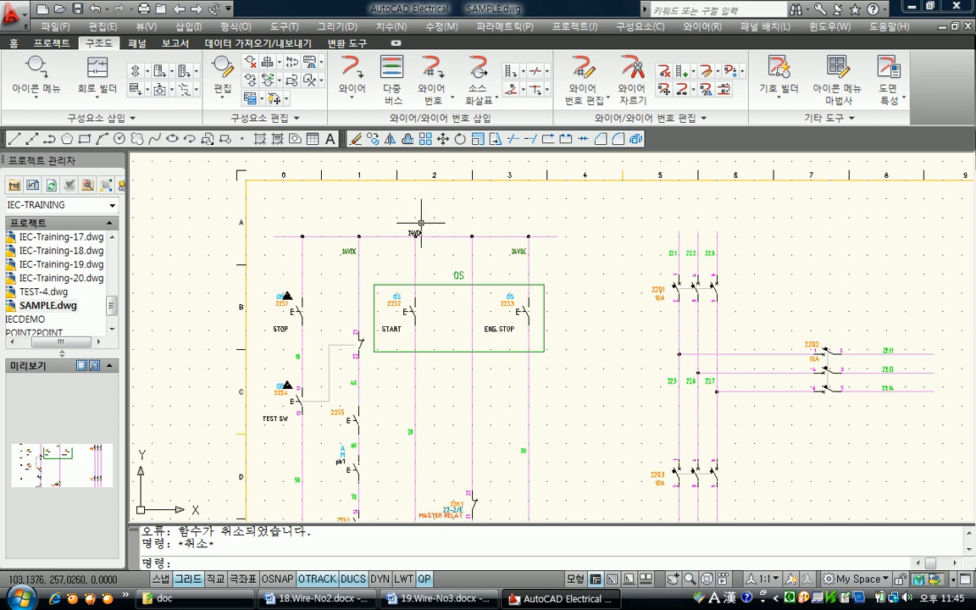
pyautogui.scroll(2, 420, 219)
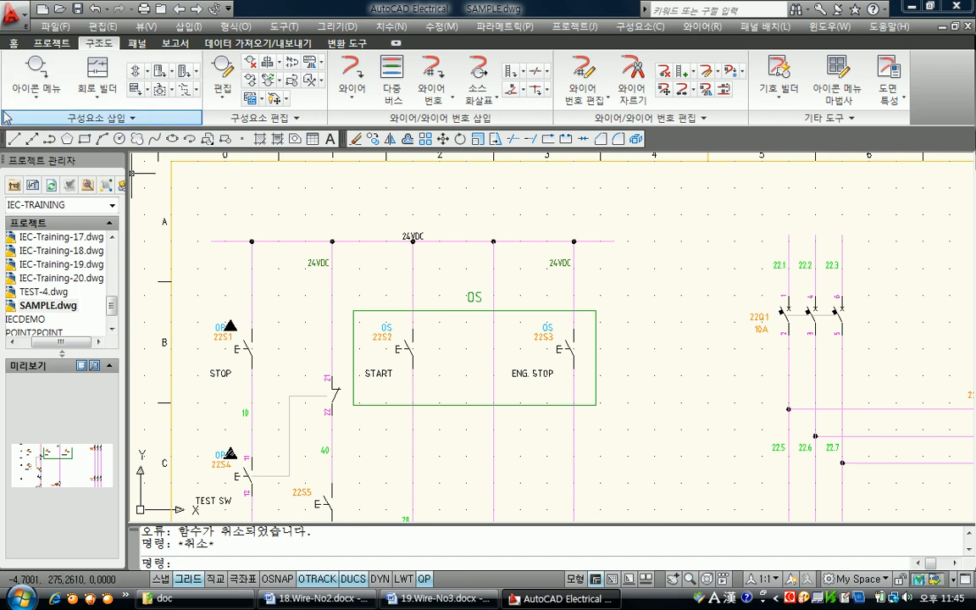
# Step: Erase the wire numbers in the active drawing with the project-wide utilities, keeping the fixed ones
pyautogui.click(48, 43)
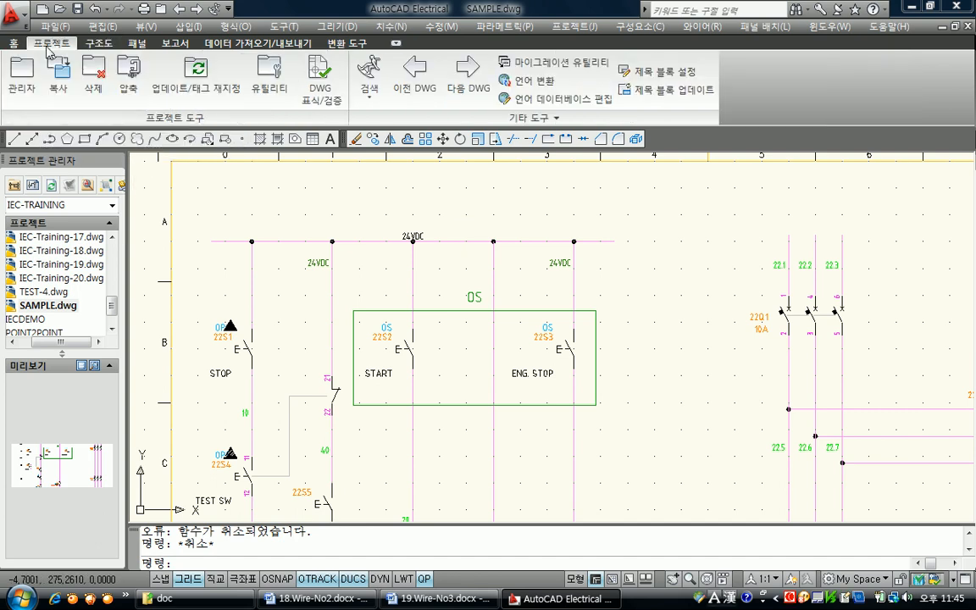
pyautogui.click(273, 78)
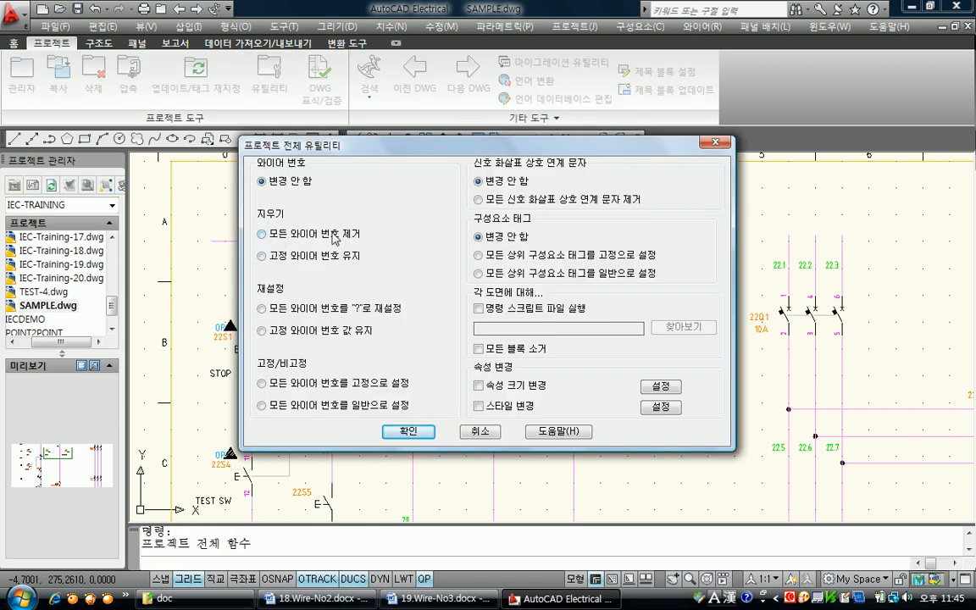
pyautogui.click(324, 257)
pyautogui.click(395, 433)
pyautogui.click(422, 265)
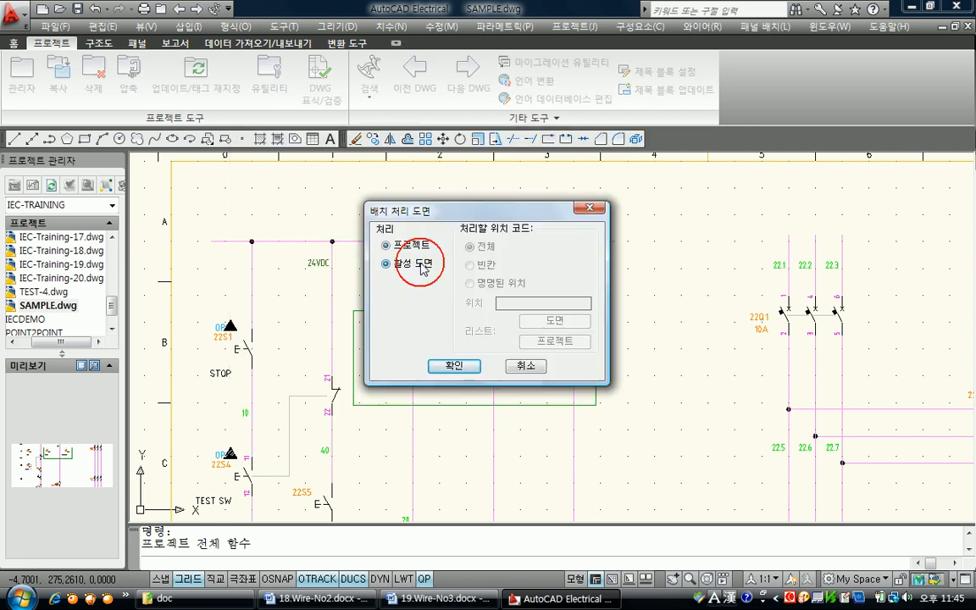
pyautogui.click(454, 366)
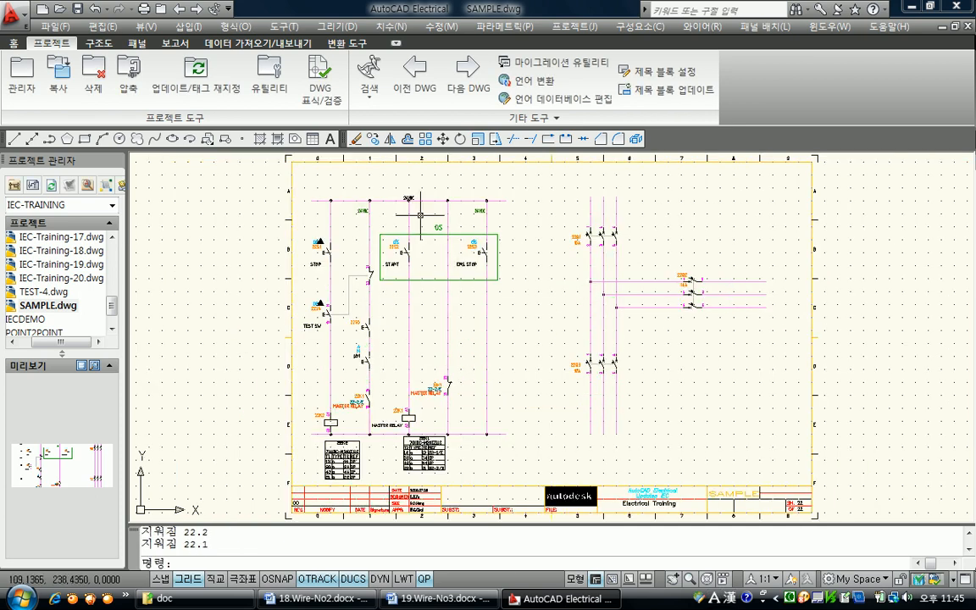
pyautogui.scroll(3, 424, 227)
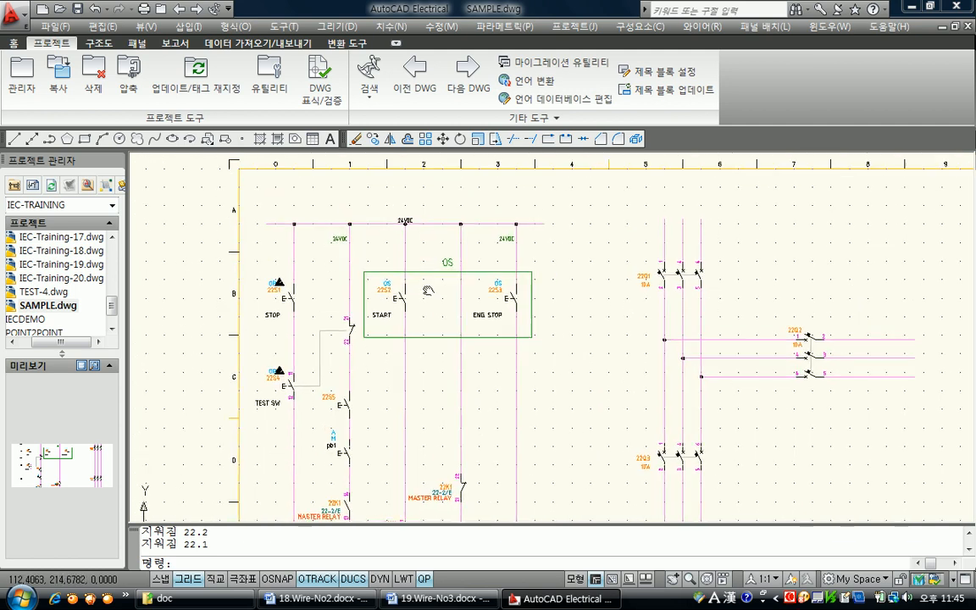
pyautogui.scroll(2, 411, 193)
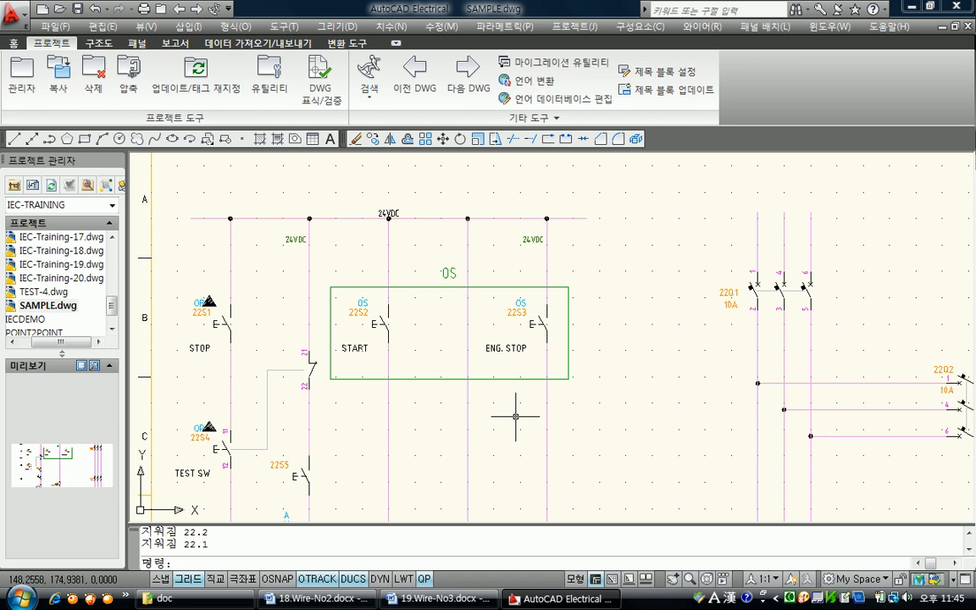
# Step: Undo the erasure of the non-fixed wire numbers
pyautogui.press('Return')
pyautogui.press('Return')
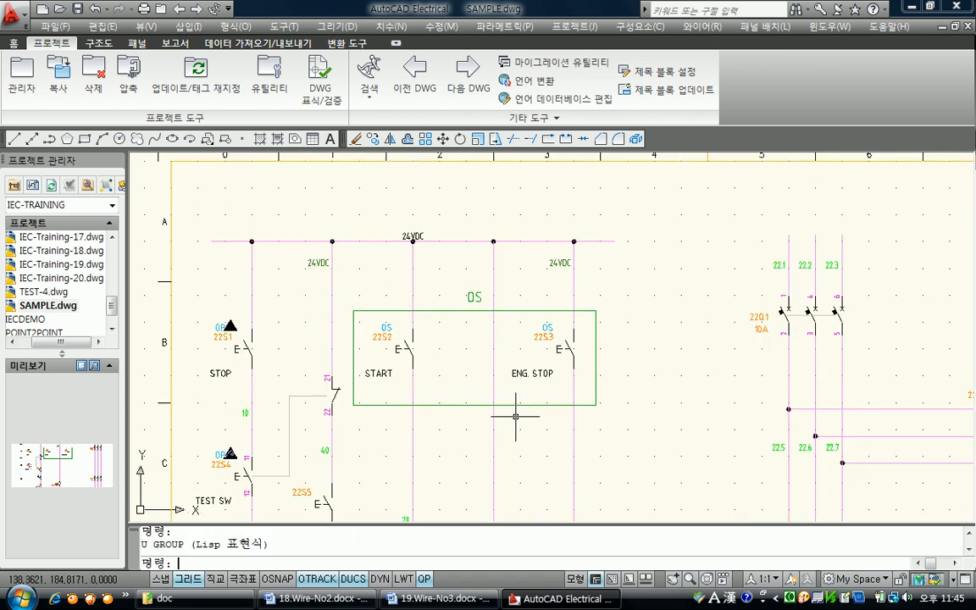
# Step: Remove all wire numbers, including the fixed ones, from the active drawing with the project-wide utilities
pyautogui.scroll(-2, 339, 402)
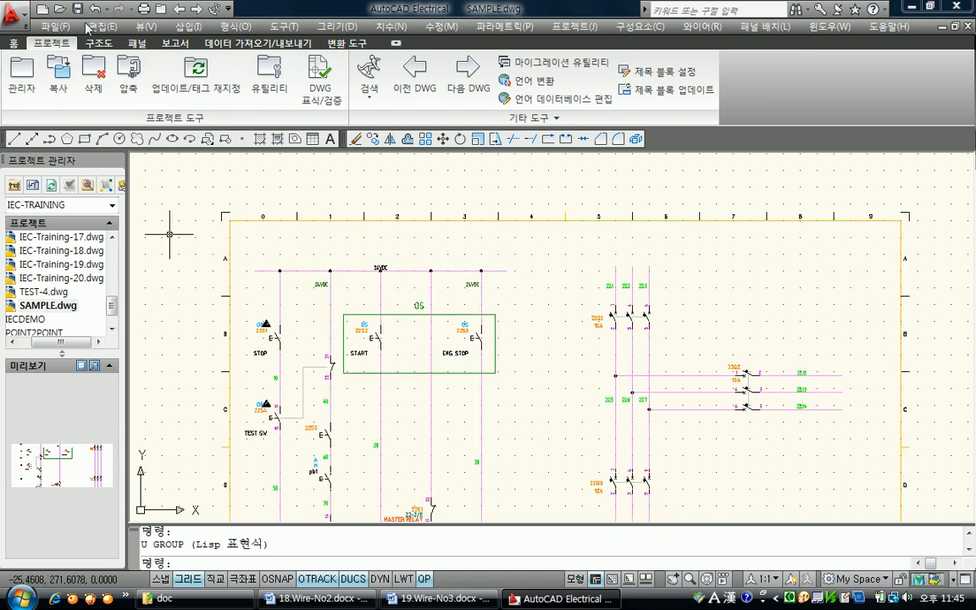
pyautogui.click(254, 78)
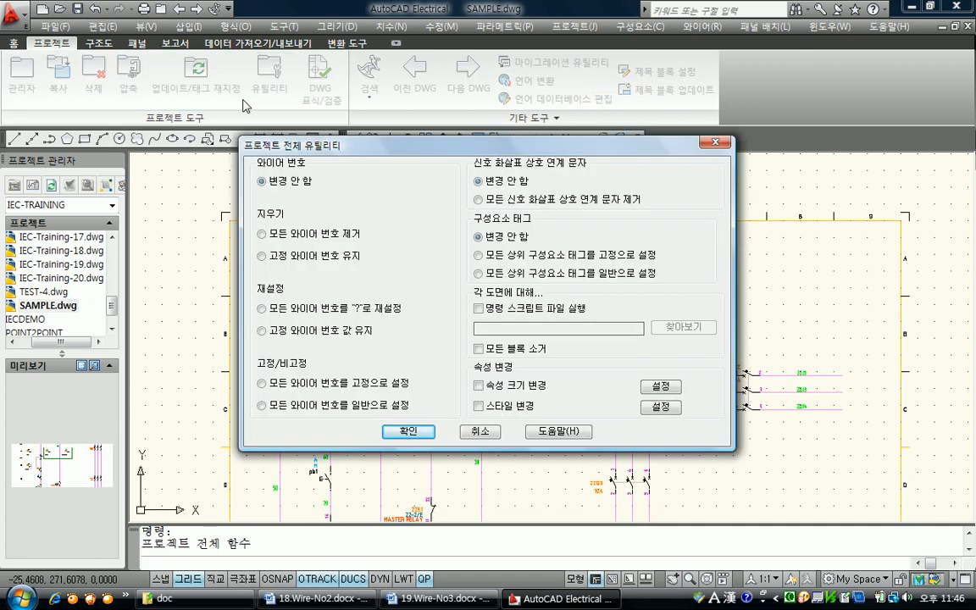
pyautogui.click(273, 239)
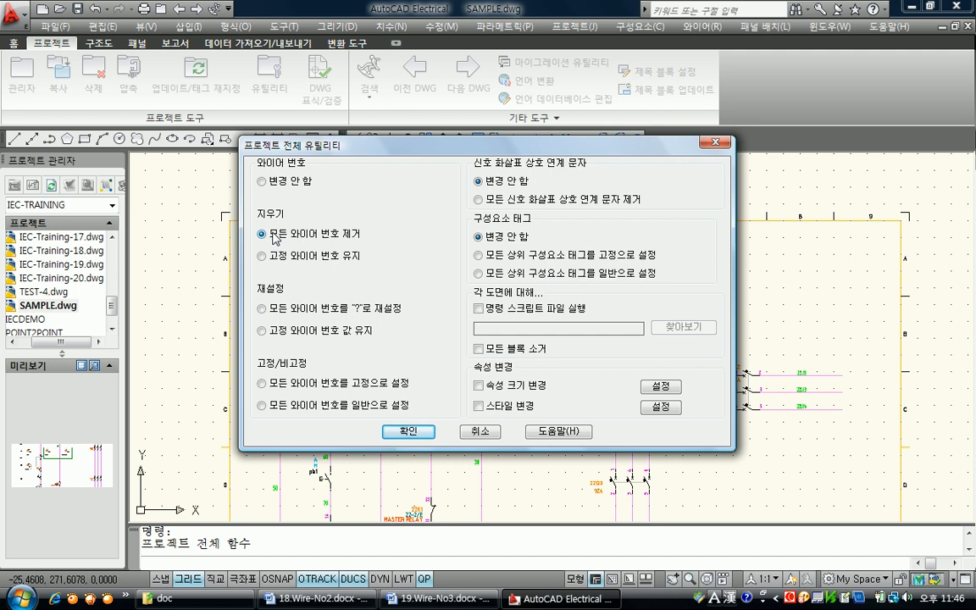
pyautogui.click(408, 432)
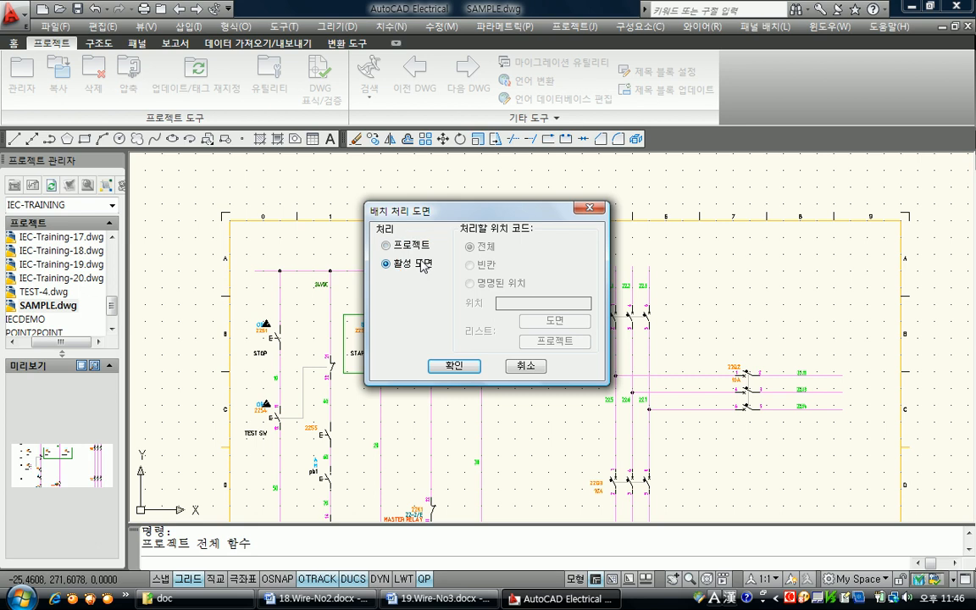
pyautogui.click(455, 366)
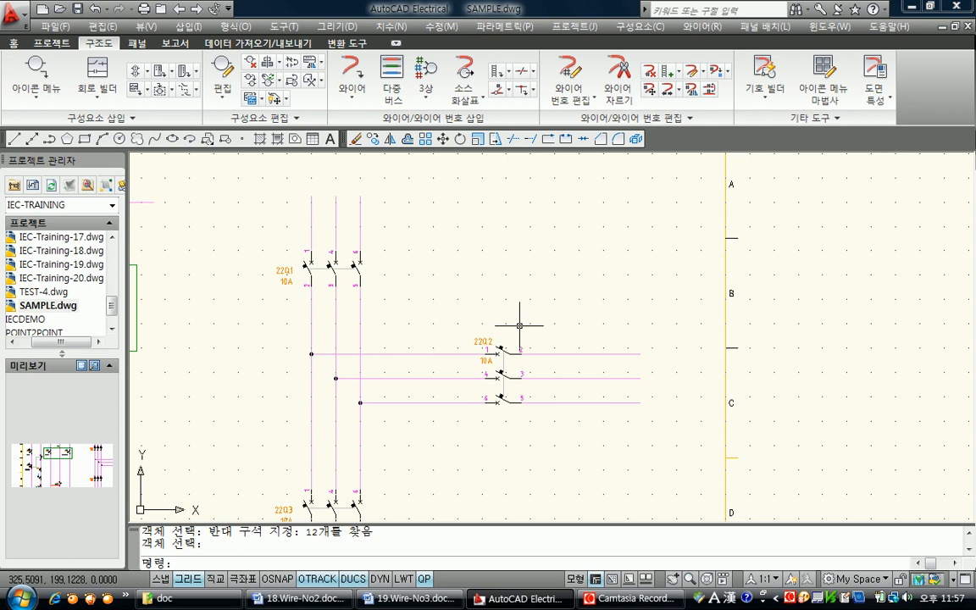
# Step: Set up three-phase wire numbering with an incrementing prefix R and a constant suffix 10 for three wires
pyautogui.moveTo(485, 306); pyautogui.dragTo(537, 313, button='middle')
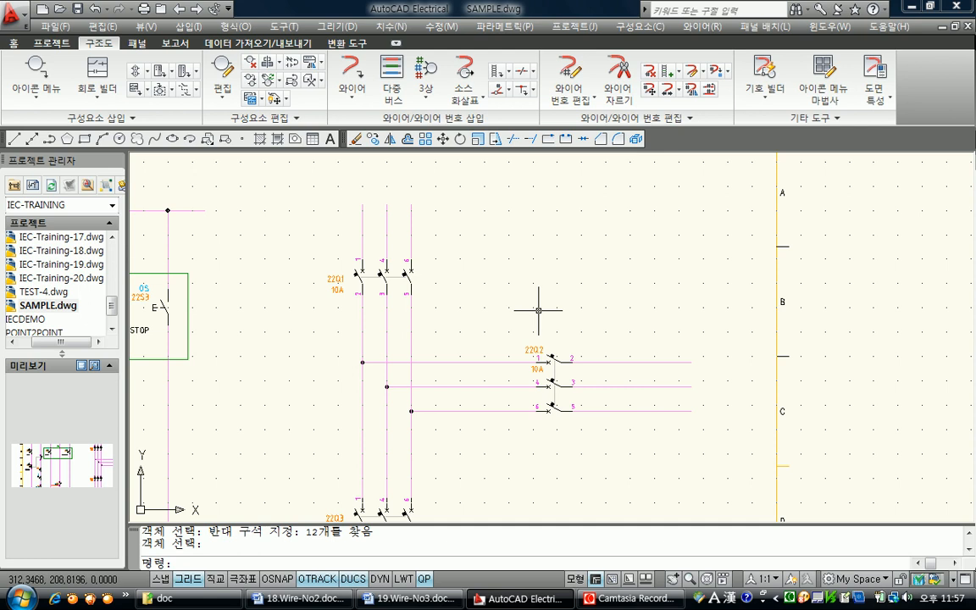
pyautogui.moveTo(538, 310); pyautogui.dragTo(554, 313, button='middle')
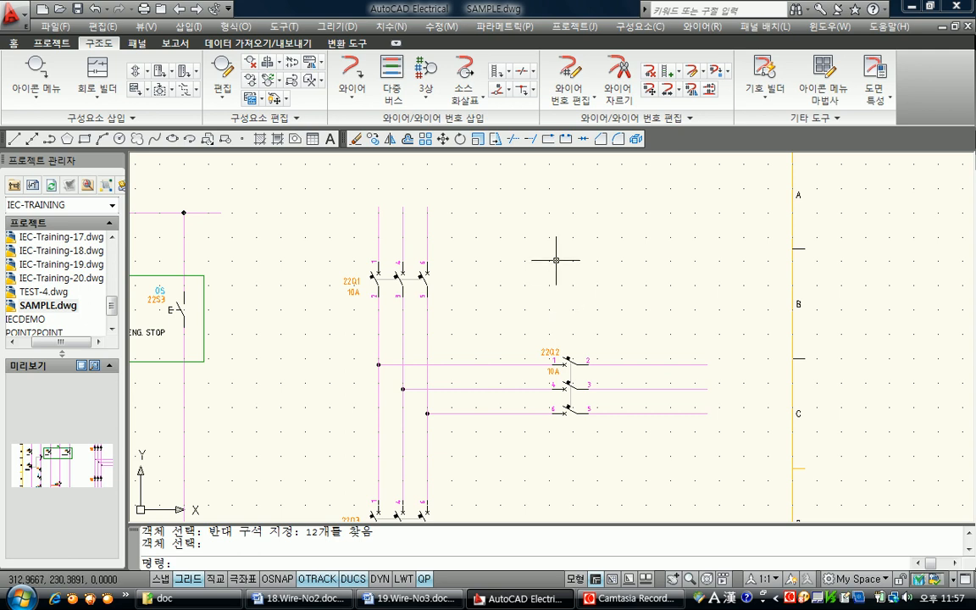
pyautogui.click(426, 98)
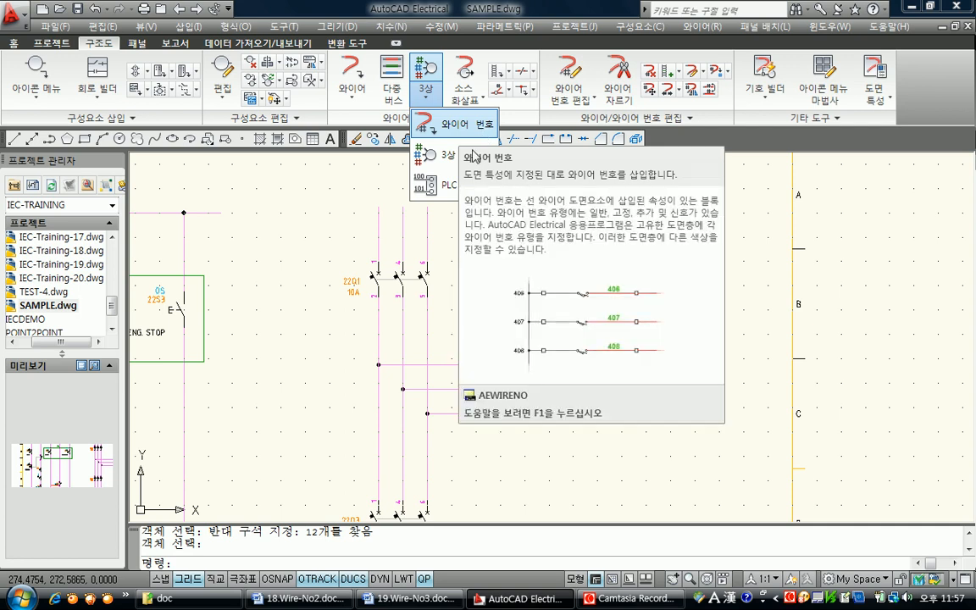
pyautogui.click(472, 154)
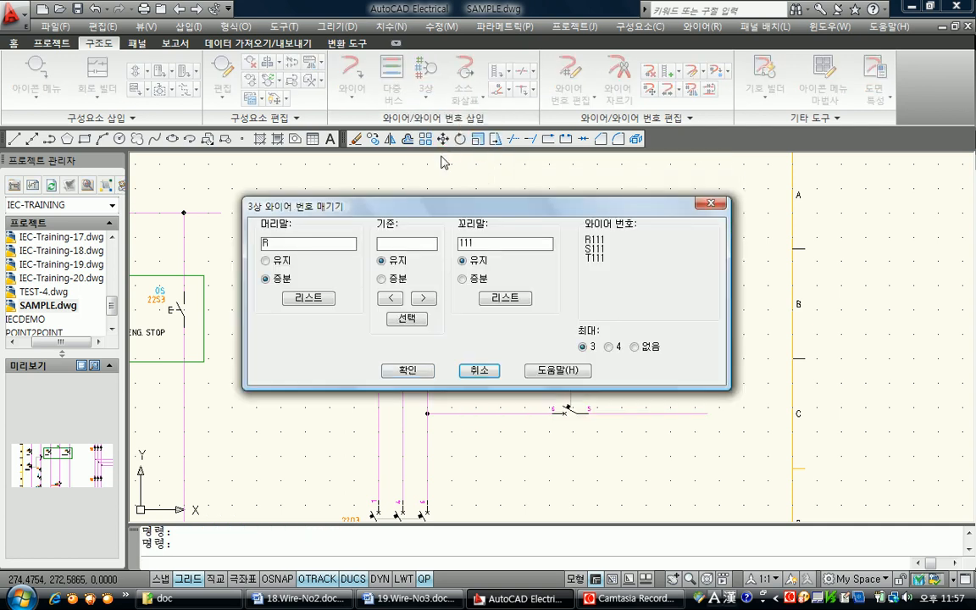
pyautogui.click(289, 244)
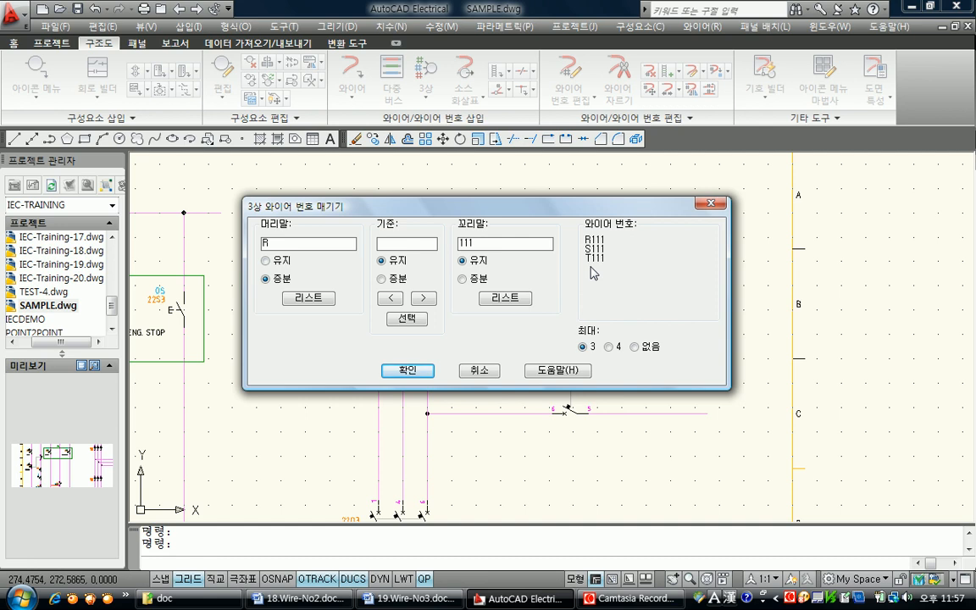
pyautogui.moveTo(505, 244); pyautogui.dragTo(423, 246)
pyautogui.write('10')
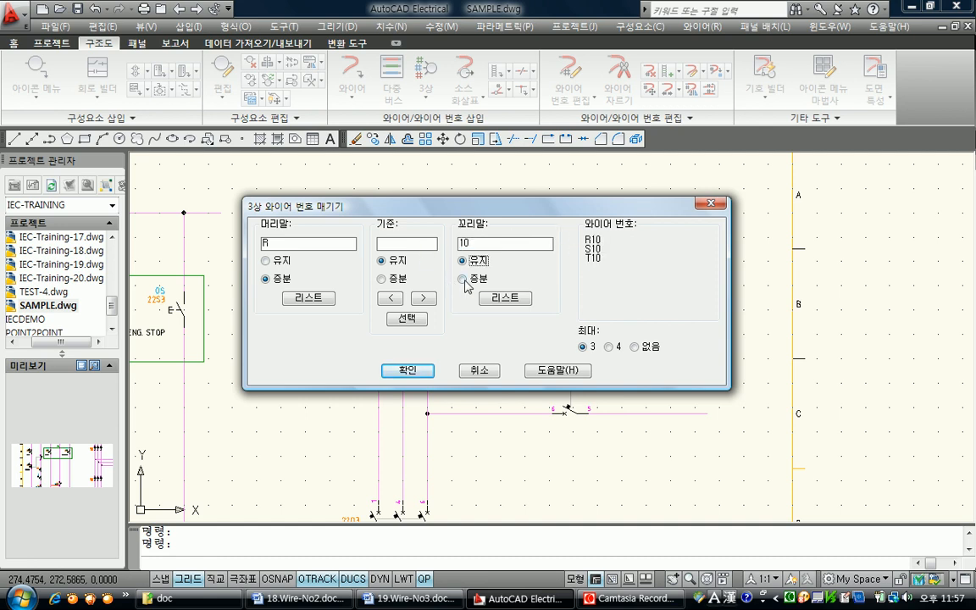
pyautogui.click(474, 281)
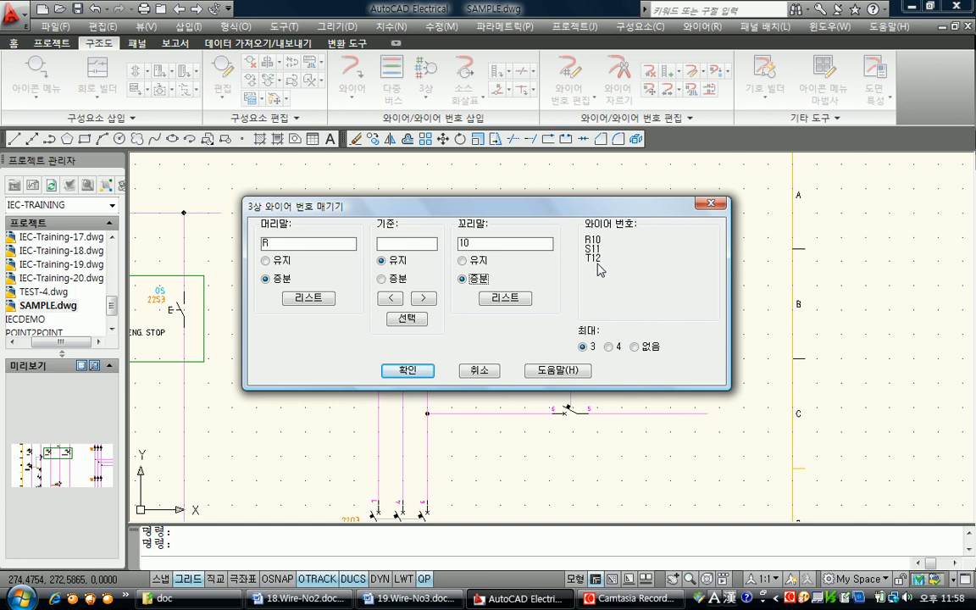
pyautogui.click(479, 262)
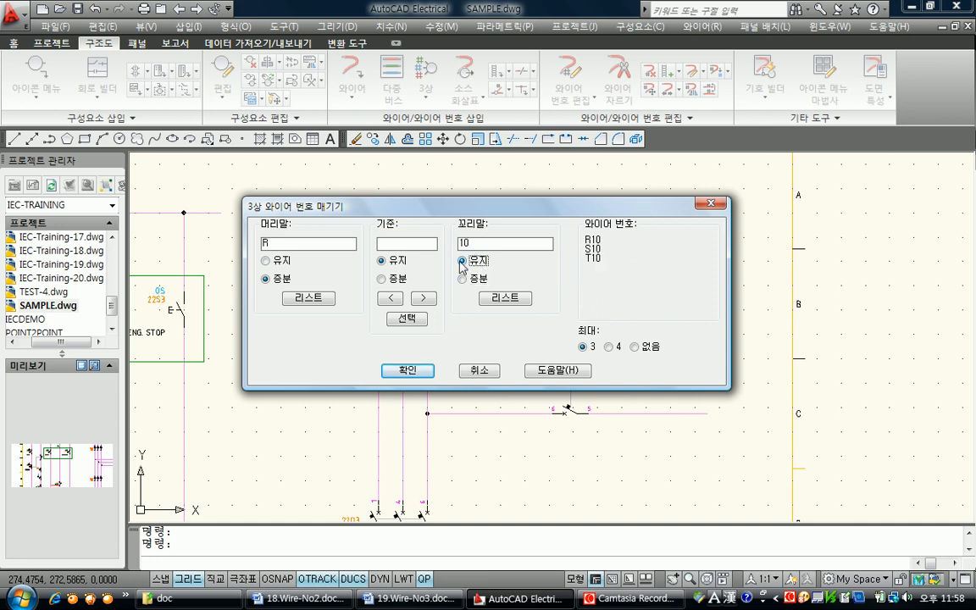
# Step: Assign wire numbers R10, S10 and T10 to the three vertical wires above breaker 22Q1
pyautogui.click(415, 371)
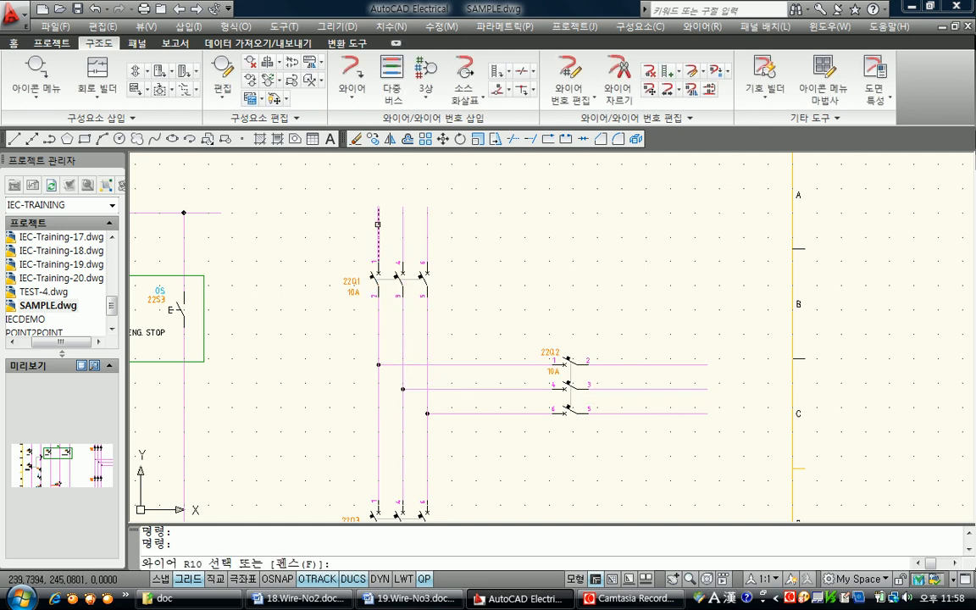
pyautogui.click(378, 225)
pyautogui.click(403, 229)
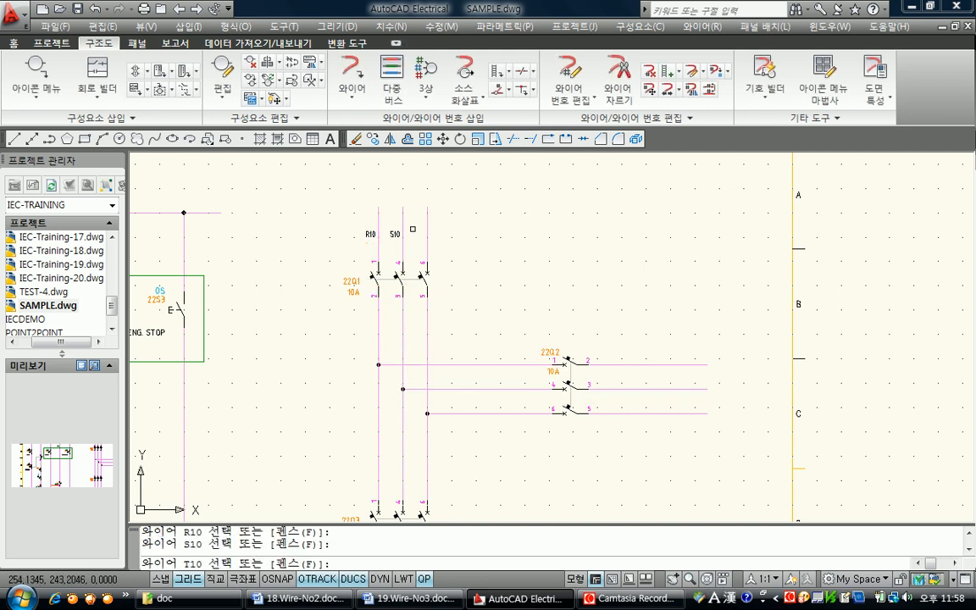
pyautogui.click(428, 231)
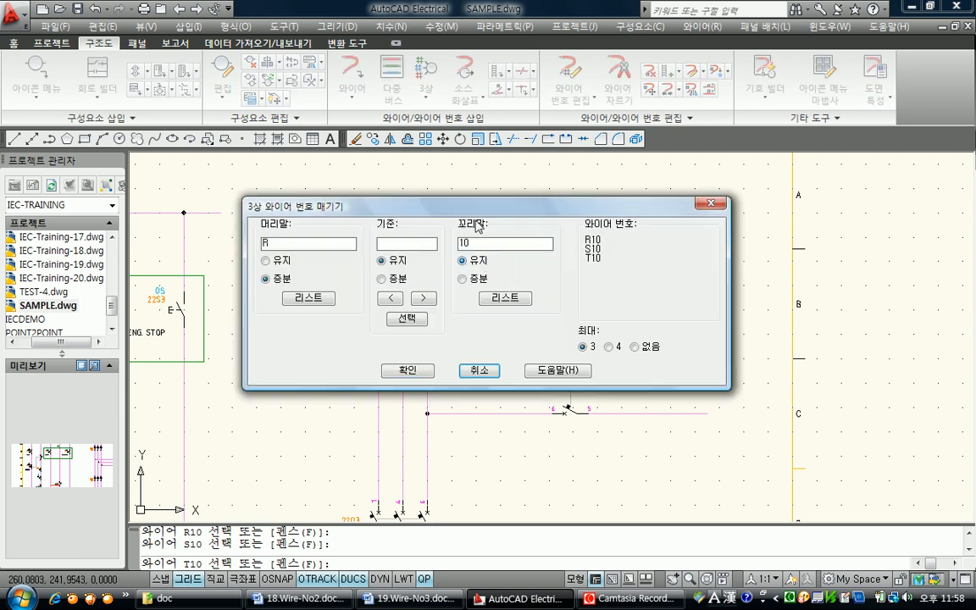
# Step: Set the suffix to 100 and assign R100, S100 and T100 to the three wires below breaker 22Q1
pyautogui.moveTo(473, 205); pyautogui.dragTo(677, 234)
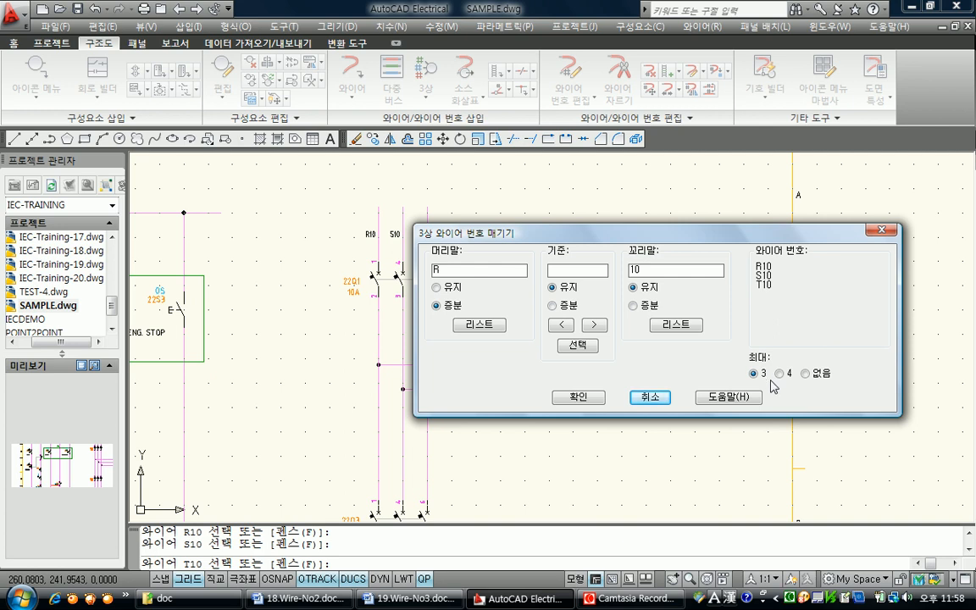
pyautogui.click(645, 291)
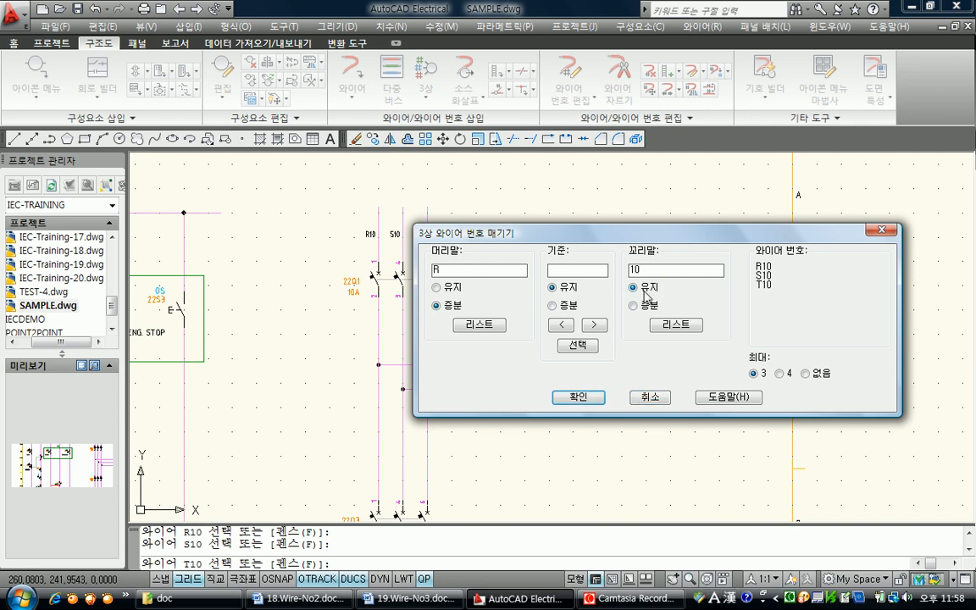
pyautogui.write('0')
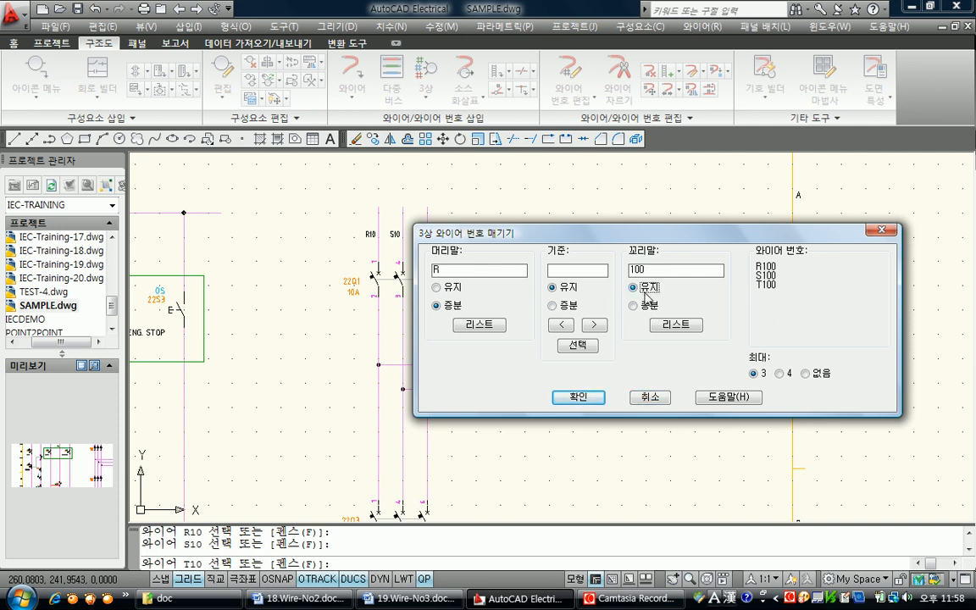
pyautogui.click(580, 398)
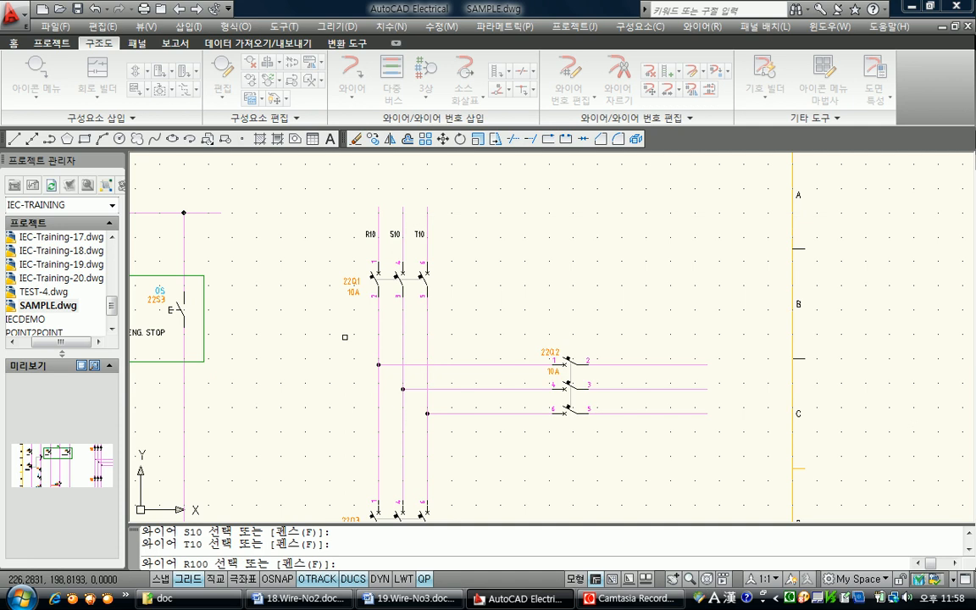
pyautogui.click(379, 399)
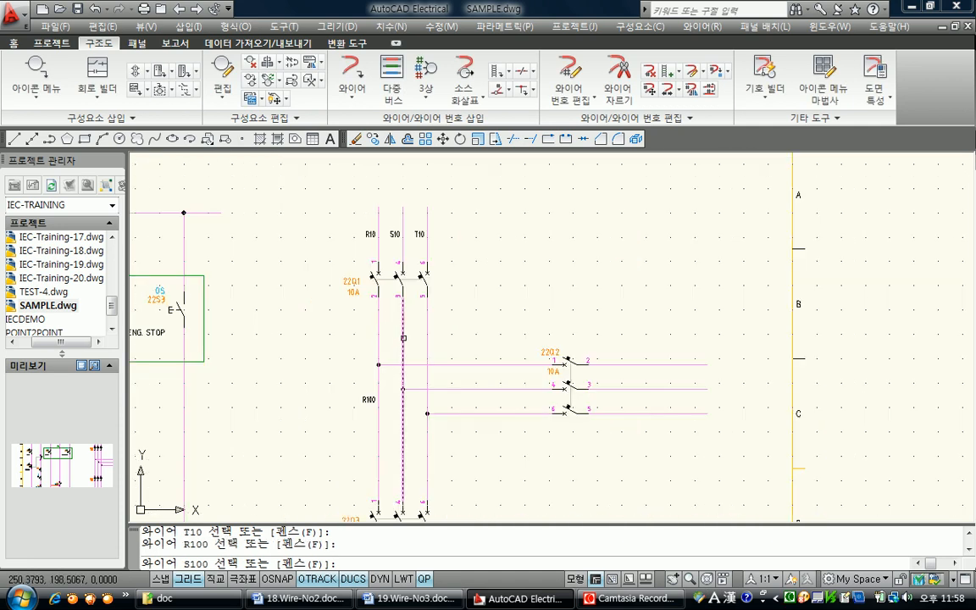
pyautogui.click(403, 339)
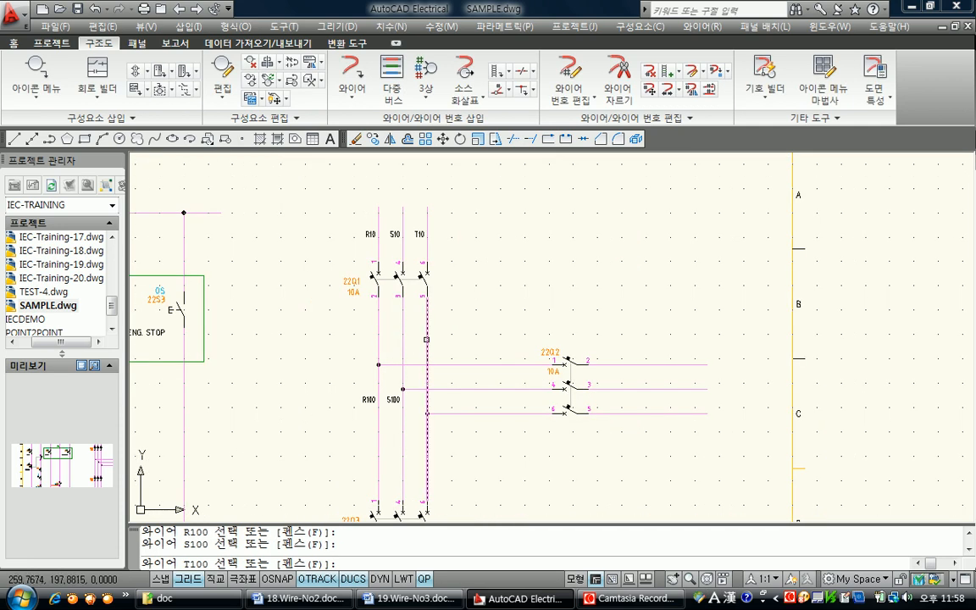
pyautogui.click(426, 339)
pyautogui.press('Return')
# Step: Set the suffix to 110 and number the output wires of breaker 22Q2 as R110, S110 and T110 with a fence selection
pyautogui.moveTo(517, 208)
pyautogui.mouseDown()
pyautogui.moveTo(638, 124)
pyautogui.moveTo(573, 122)
pyautogui.mouseUp()
pyautogui.click(552, 156)
pyautogui.doubleClick(552, 156)
pyautogui.write('110')
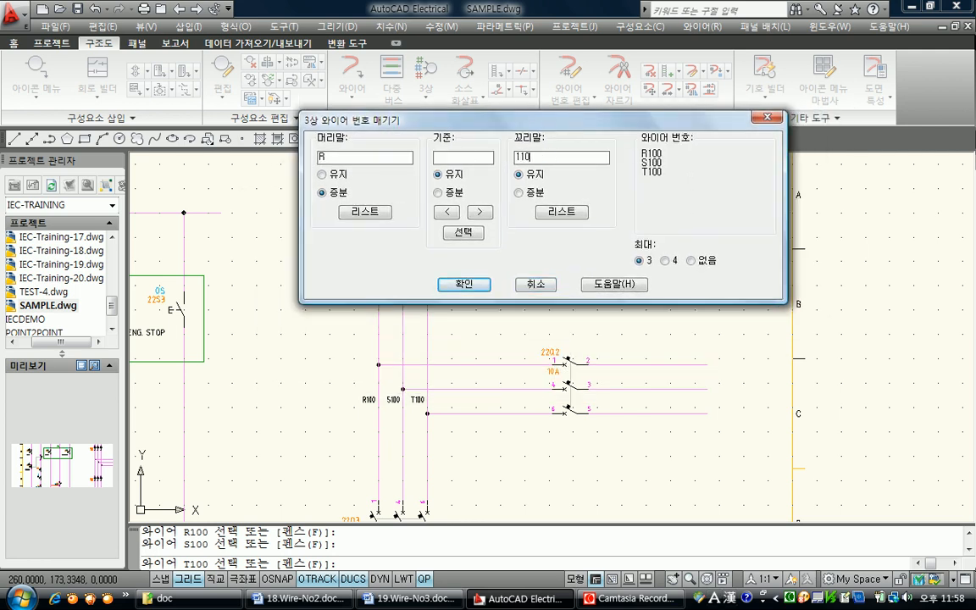
pyautogui.click(471, 286)
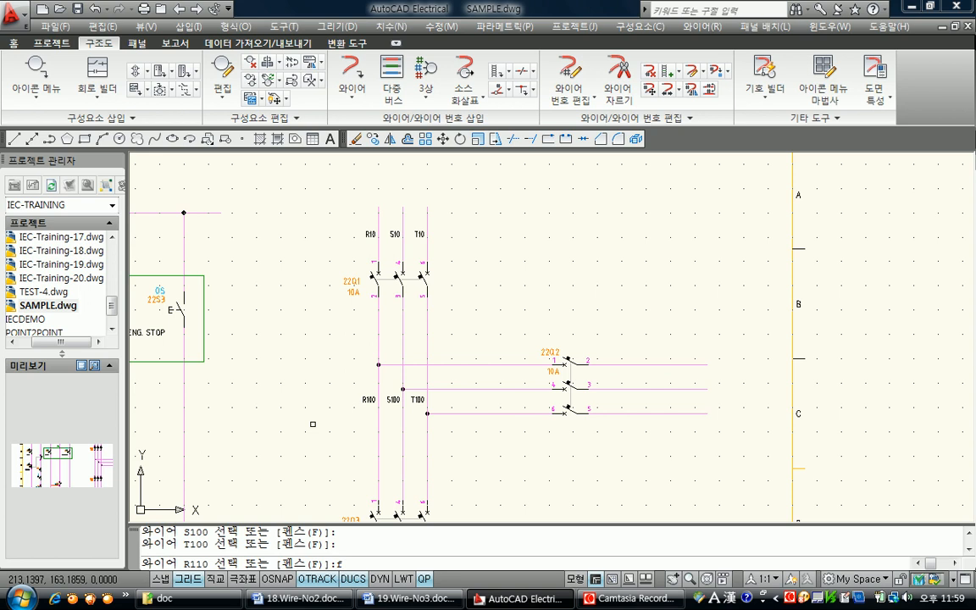
pyautogui.press('Return')
pyautogui.click(653, 341)
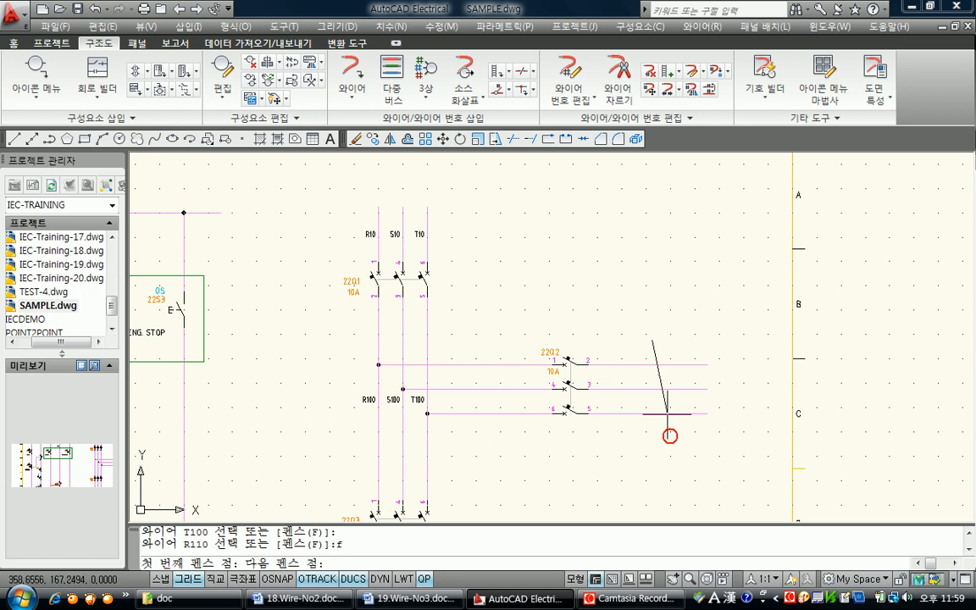
pyautogui.click(652, 449)
pyautogui.press('Return')
# Step: Set the suffix to 200, number the wires below breaker 22Q3 as R200, S200 and T200 with a fence, and end the numbering
pyautogui.moveTo(526, 194); pyautogui.dragTo(477, 56)
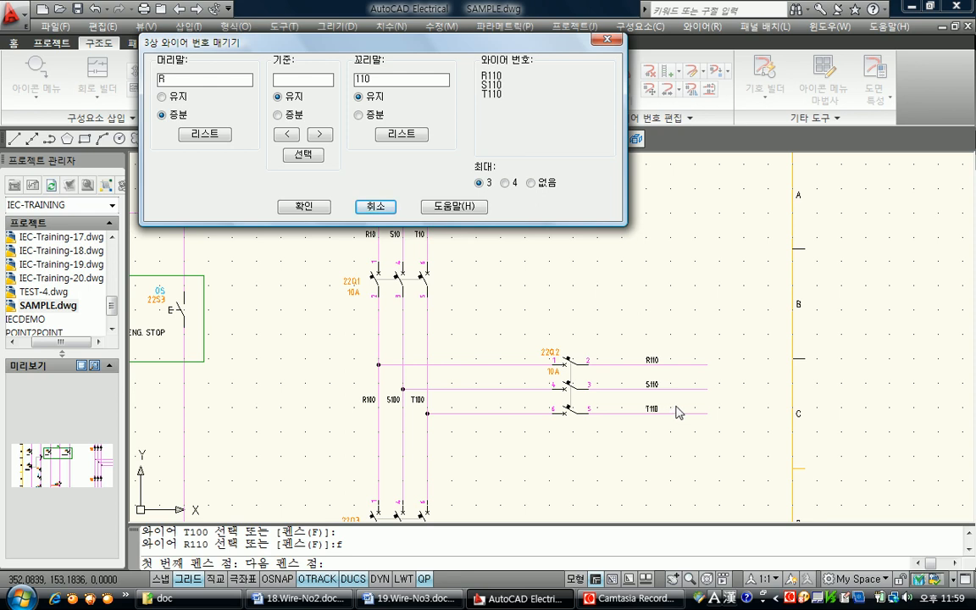
pyautogui.click(336, 68)
pyautogui.write('200')
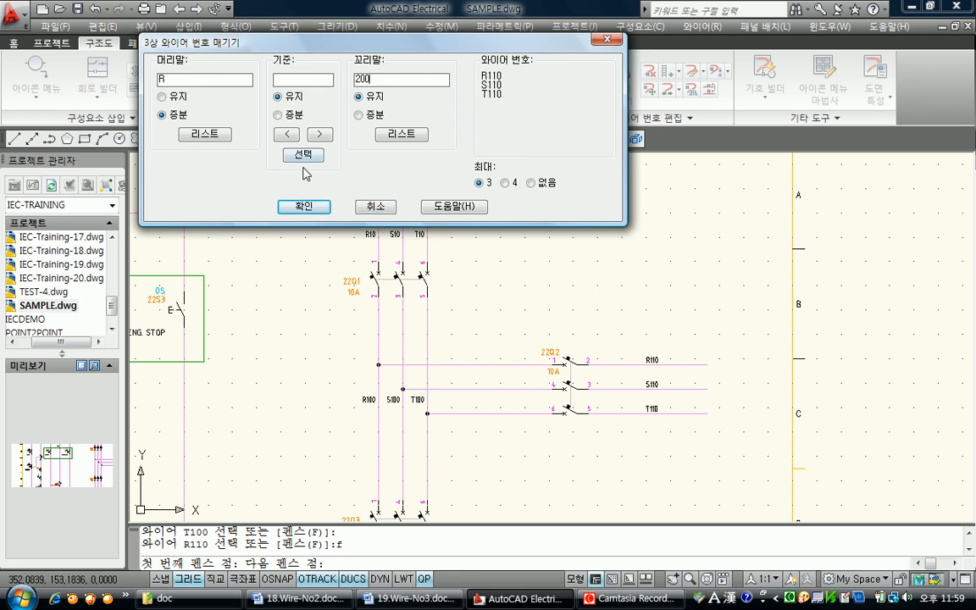
pyautogui.click(303, 206)
pyautogui.moveTo(651, 449); pyautogui.dragTo(658, 272, button='middle')
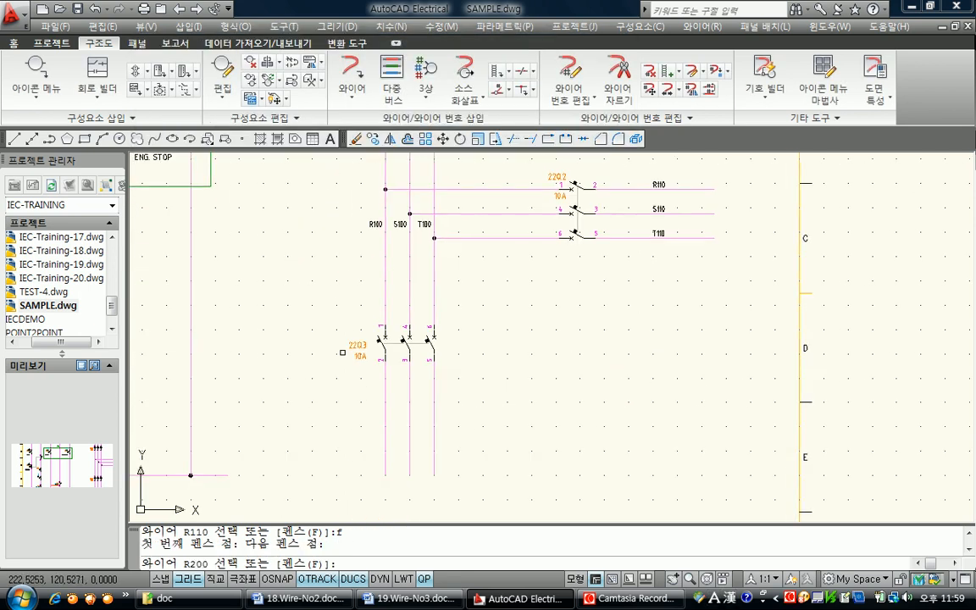
pyautogui.write('f')
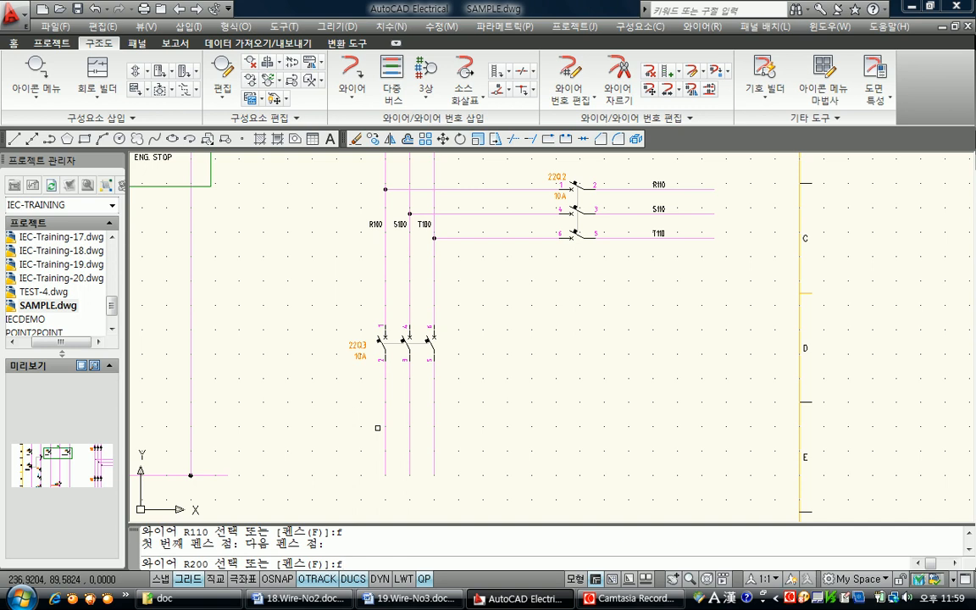
pyautogui.press('Return')
pyautogui.click(367, 417)
pyautogui.click(468, 420)
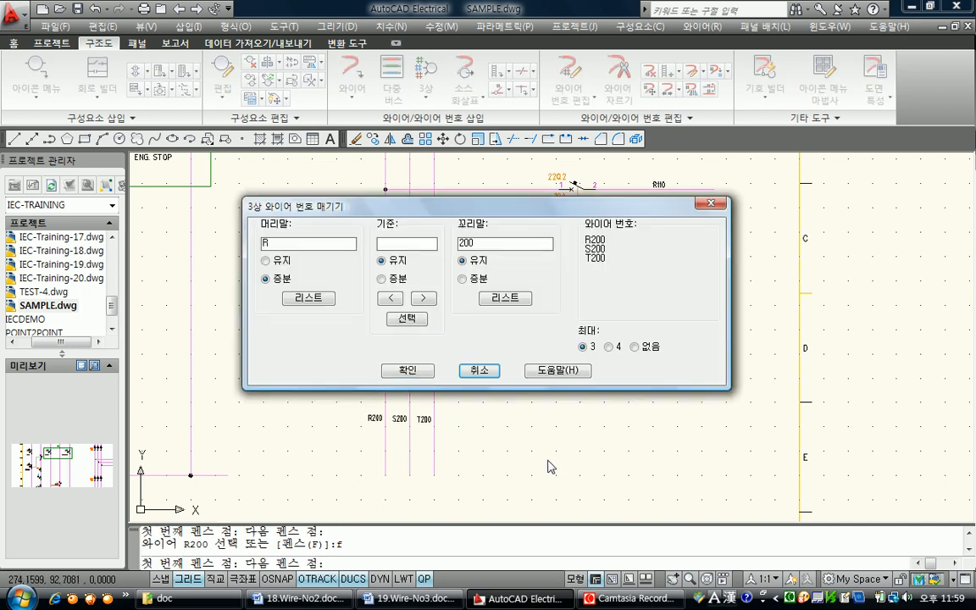
pyautogui.click(428, 376)
pyautogui.press('Escape')
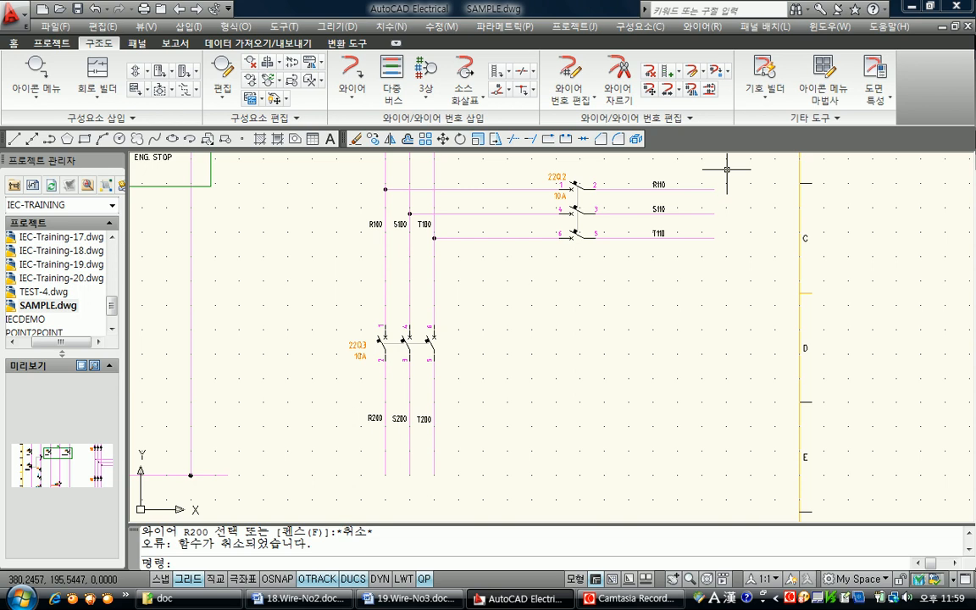
pyautogui.click(425, 100)
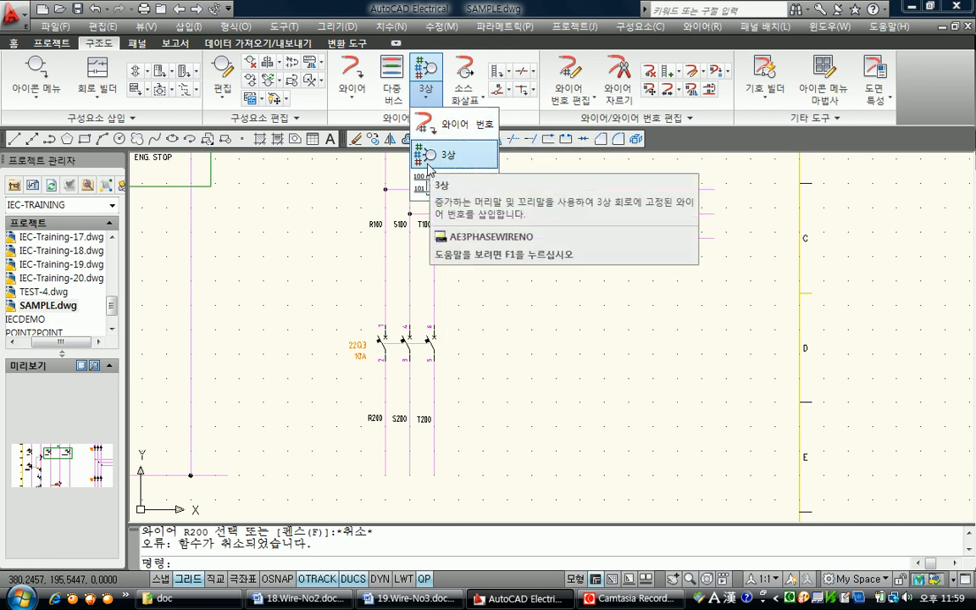
pyautogui.click(333, 235)
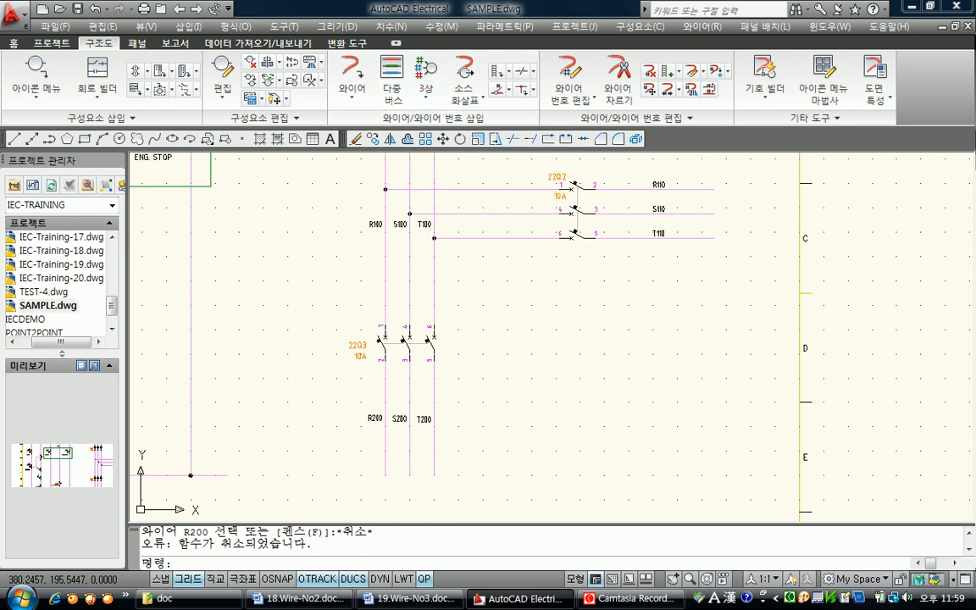
pyautogui.scroll(-2, 316, 229)
pyautogui.moveTo(355, 270); pyautogui.dragTo(402, 334, button='middle')
pyautogui.scroll(3, 402, 334)
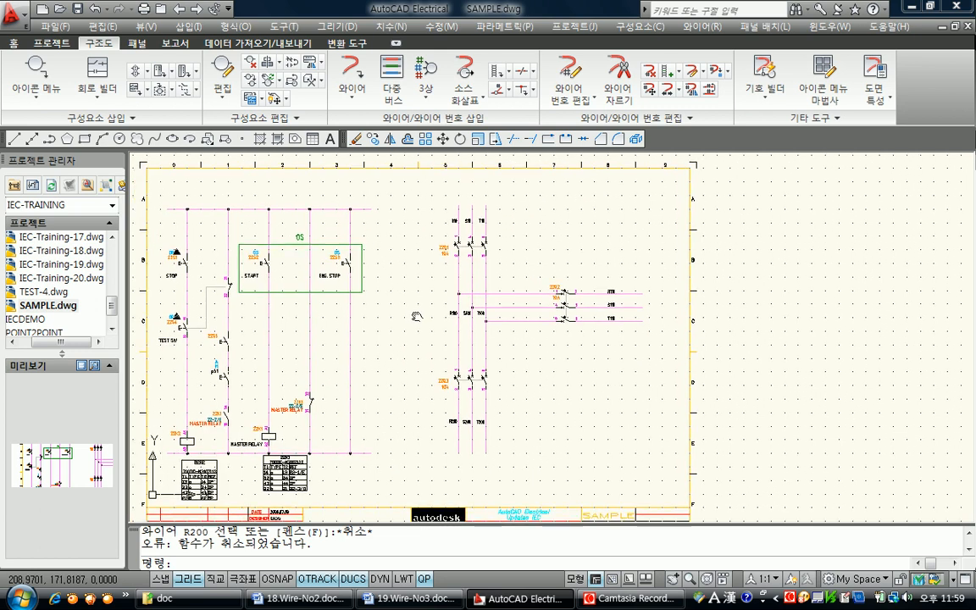